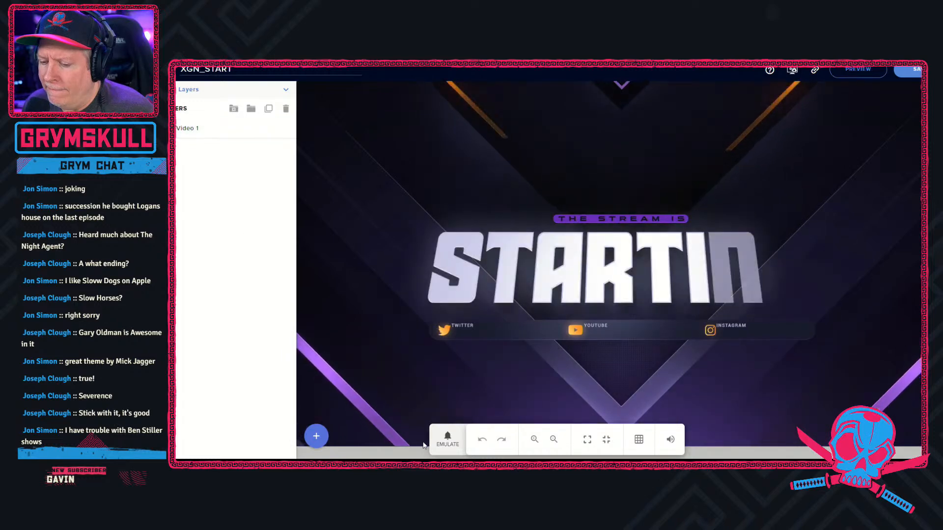
left_click(448, 439)
left_click(251, 275)
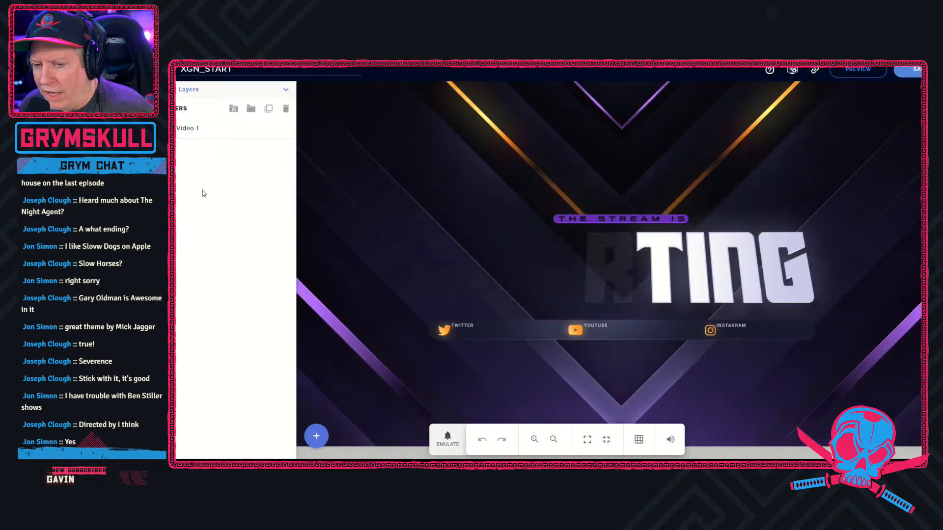
Step: Add a static text widget to the overlay and place it beneath the TWITTER label in the social bar
left_click(316, 436)
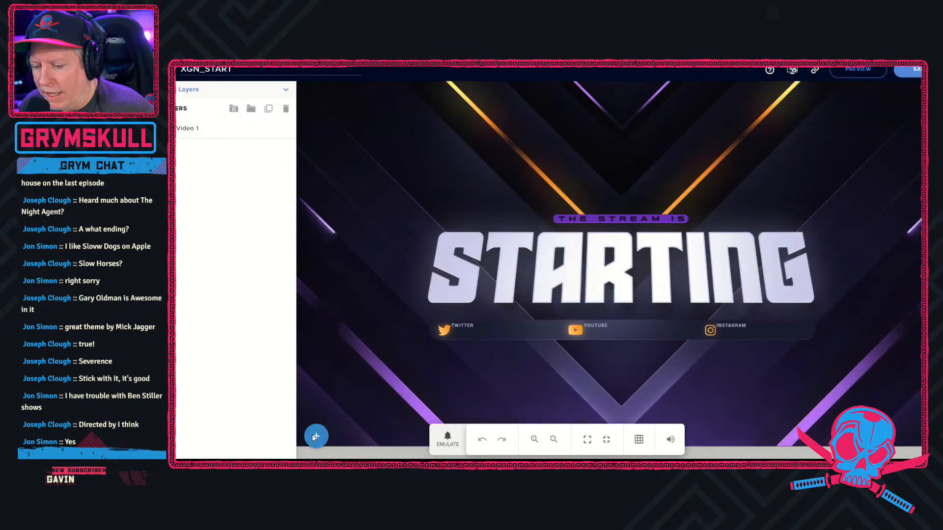
mouse_move(345, 284)
mouse_move(362, 312)
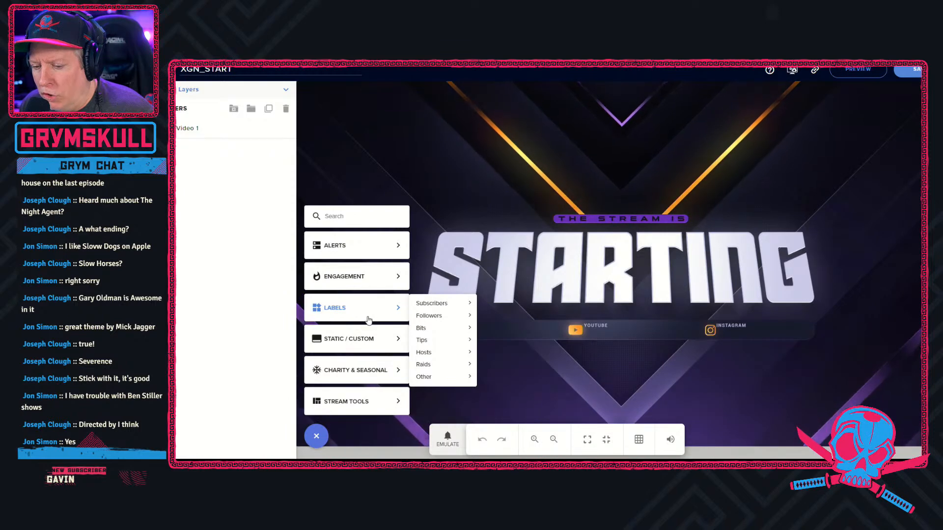
mouse_move(370, 344)
left_click(432, 289)
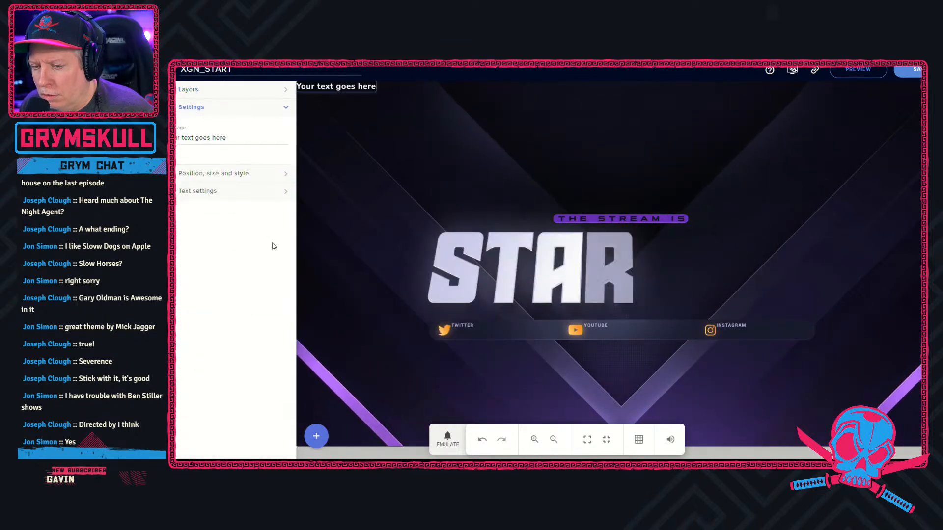
left_click_drag(457, 236, 495, 332)
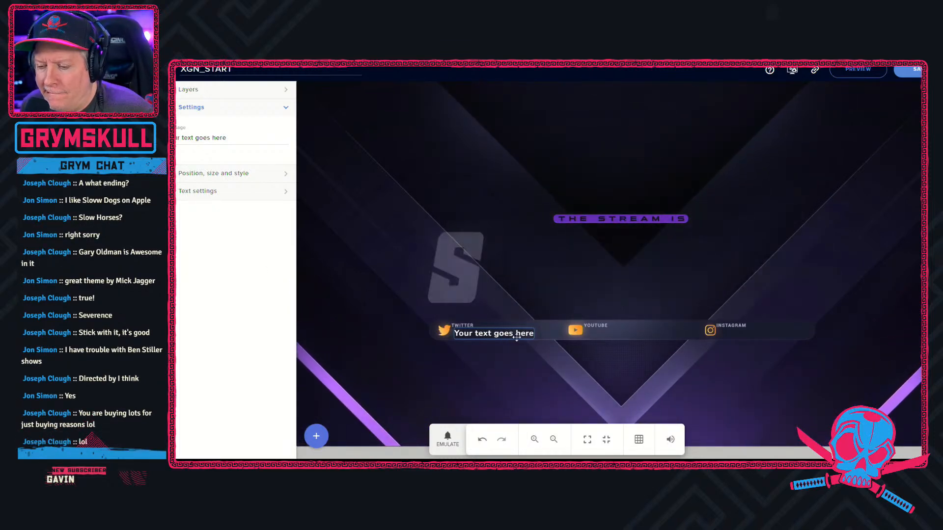
Step: Replace the placeholder message of the text widget with THEXGNNETWORK
left_click(236, 134)
key("ctrl+a")
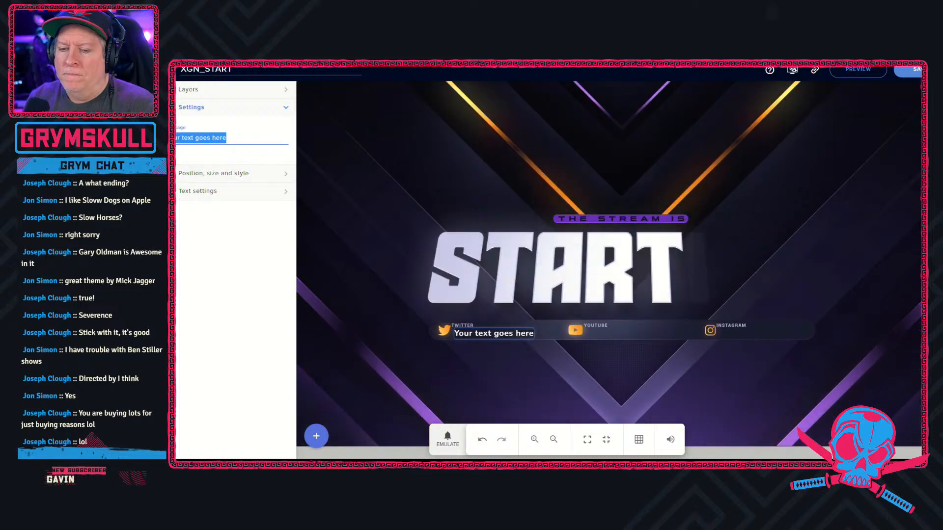
type("Th")
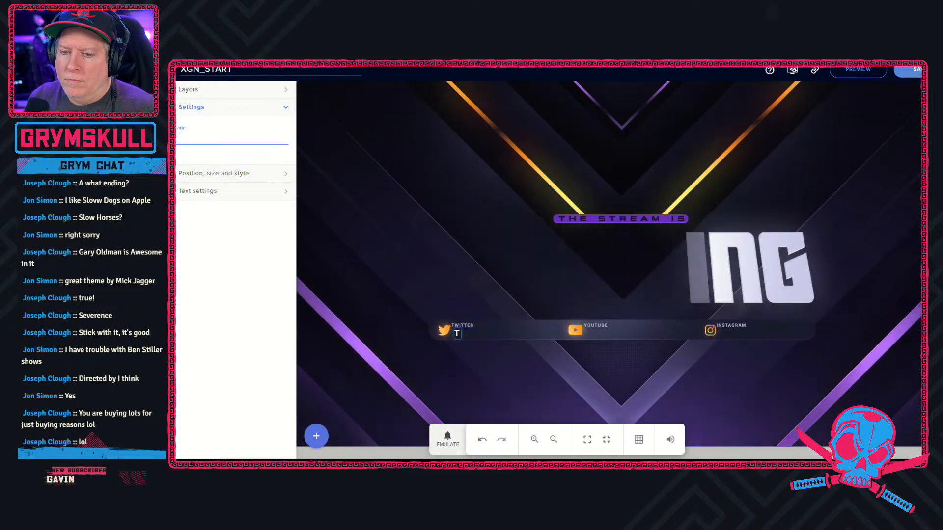
type("e")
key("BackSpace")
key("BackSpace")
type("HE")
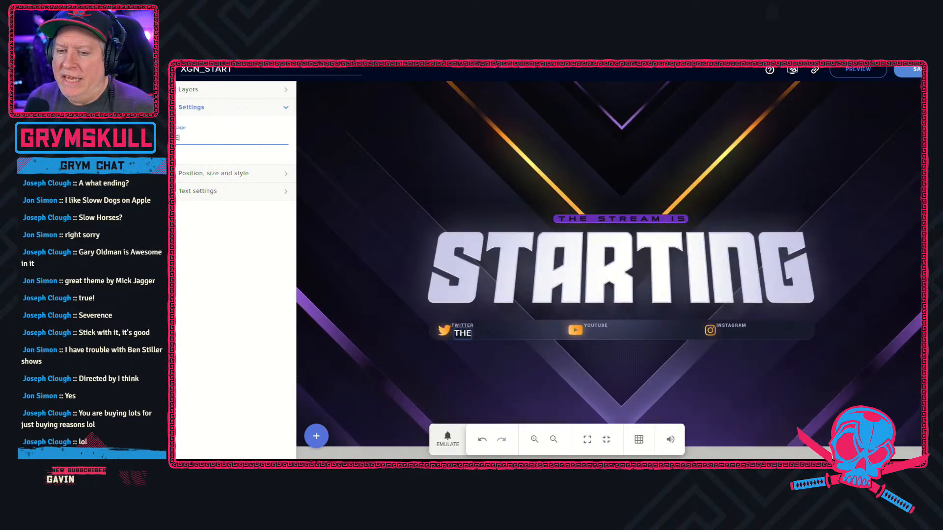
type("XGNNETWO")
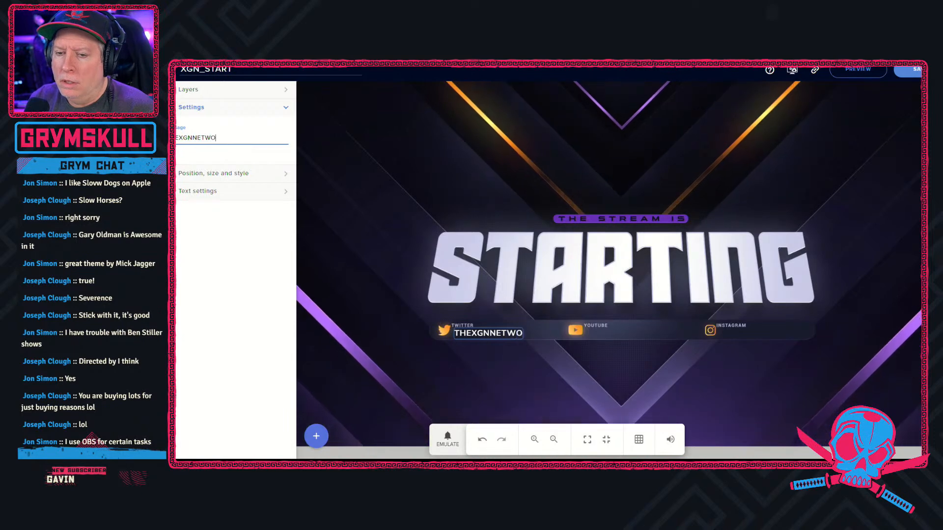
type("RK")
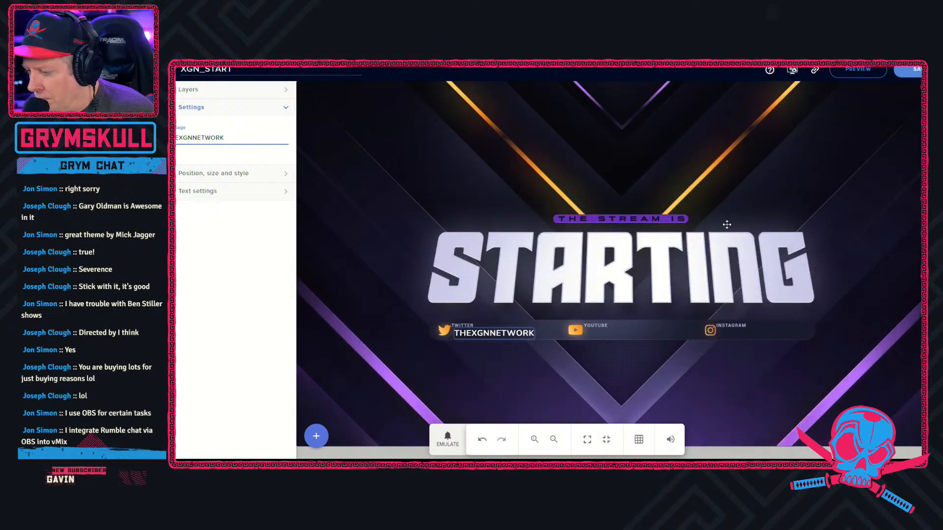
Step: Change the font of the THEXGNNETWORK text to Odibee Sans
left_click(275, 193)
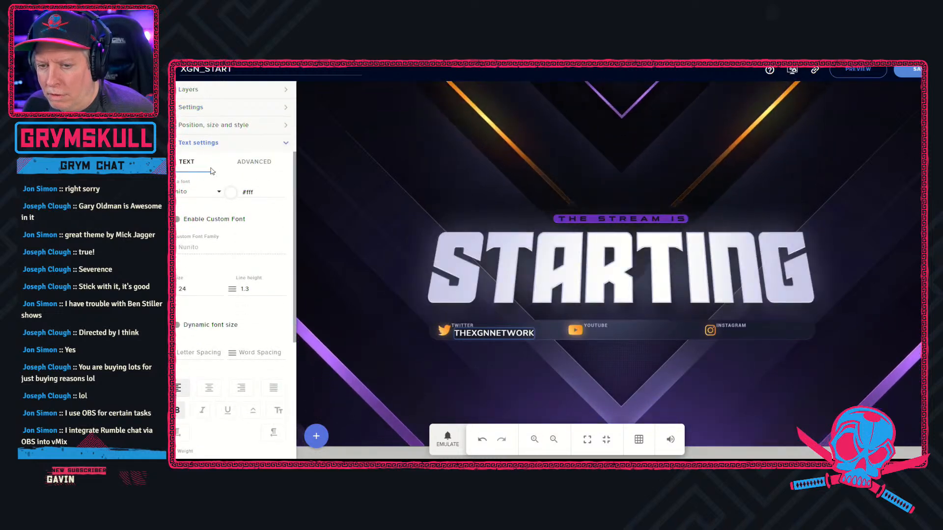
left_click(219, 193)
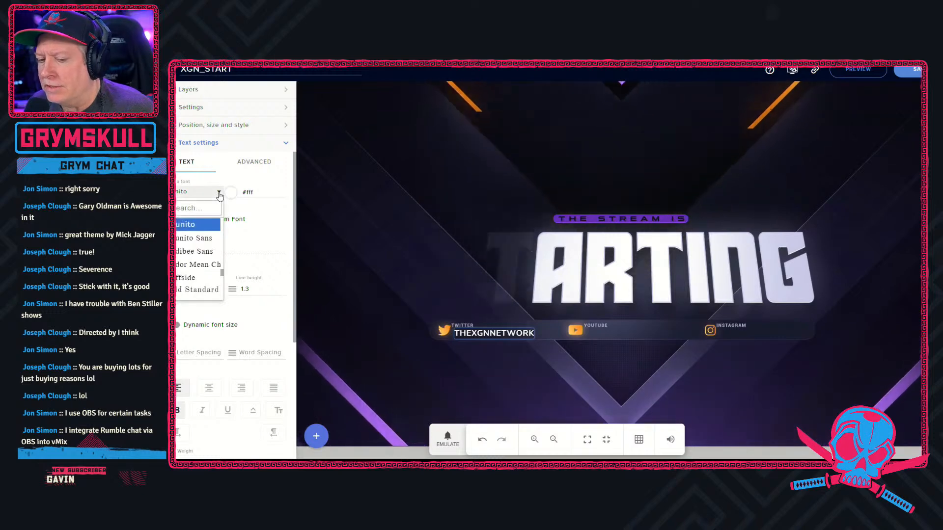
left_click(199, 251)
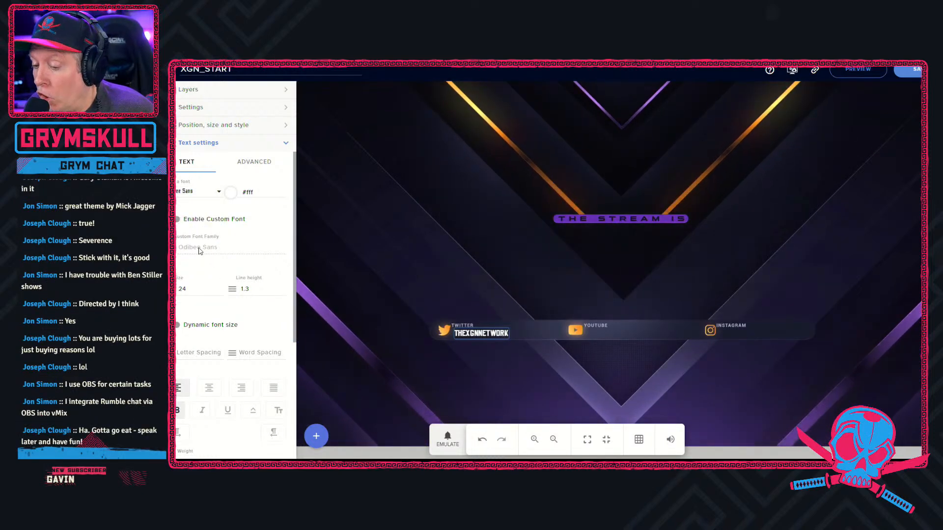
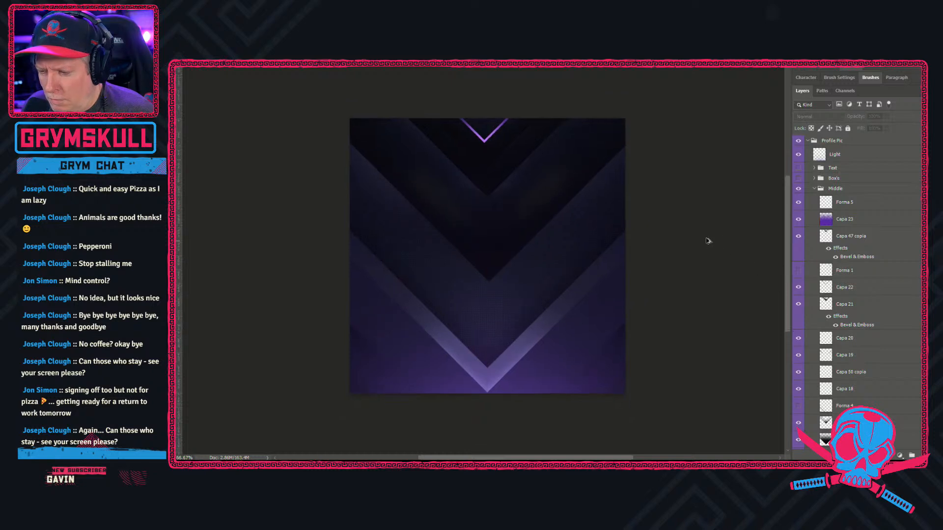
Step: Make the Forma 1 layer visible and move its orange lines up so they extend past the canvas's upper edge
left_click(798, 271)
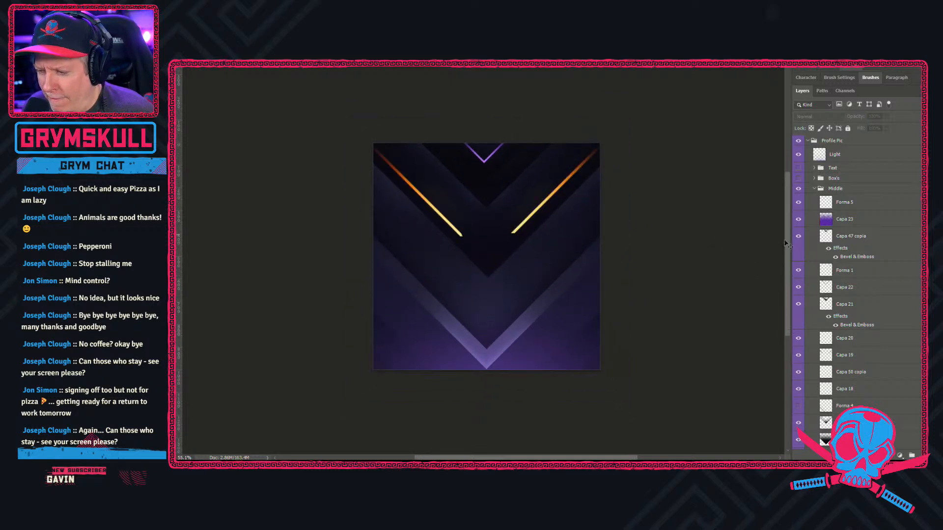
left_click(861, 287)
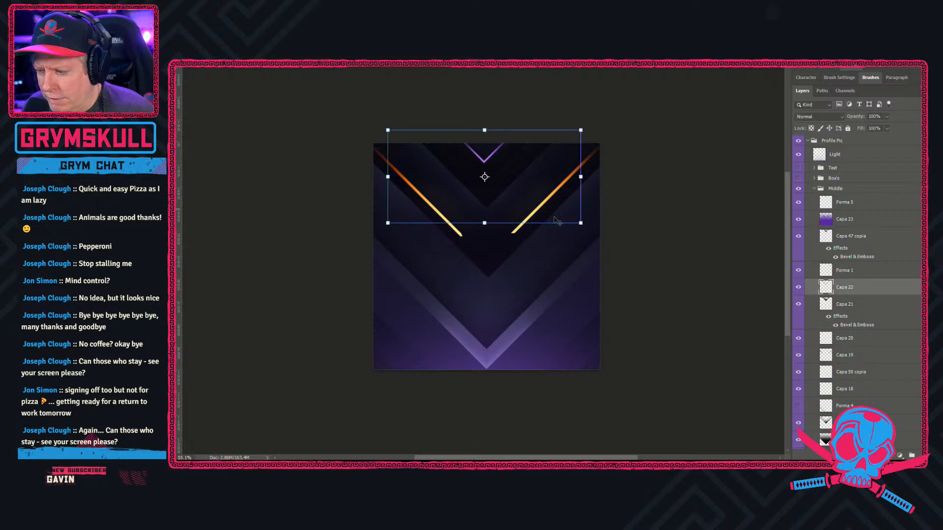
left_click(860, 273)
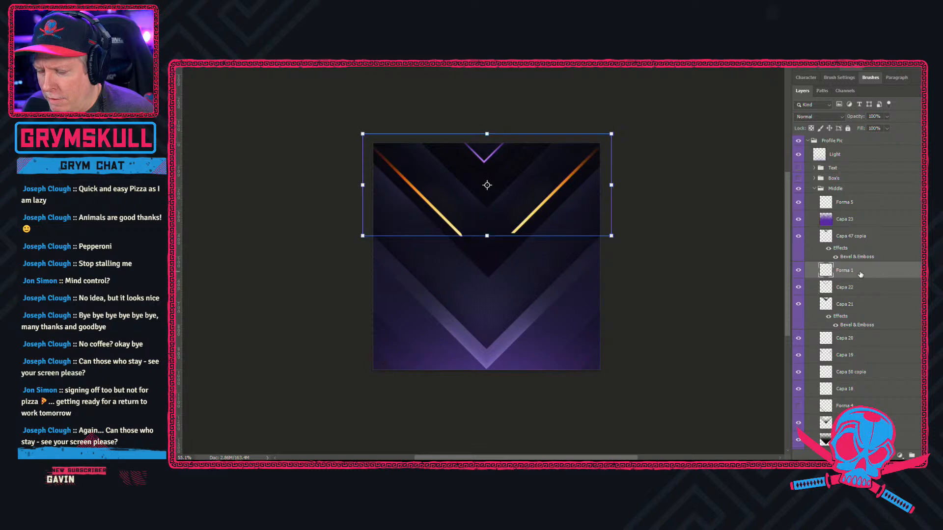
left_click_drag(564, 199, 562, 147)
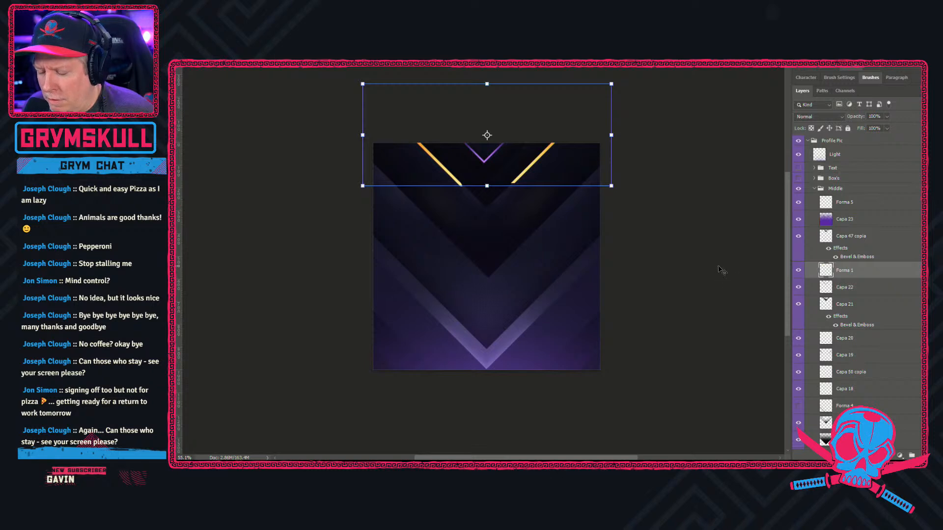
Step: Start saving the artwork for web and look through the CLIENT PROJECTS drive for a destination folder
key("ctrl+alt+shift+s")
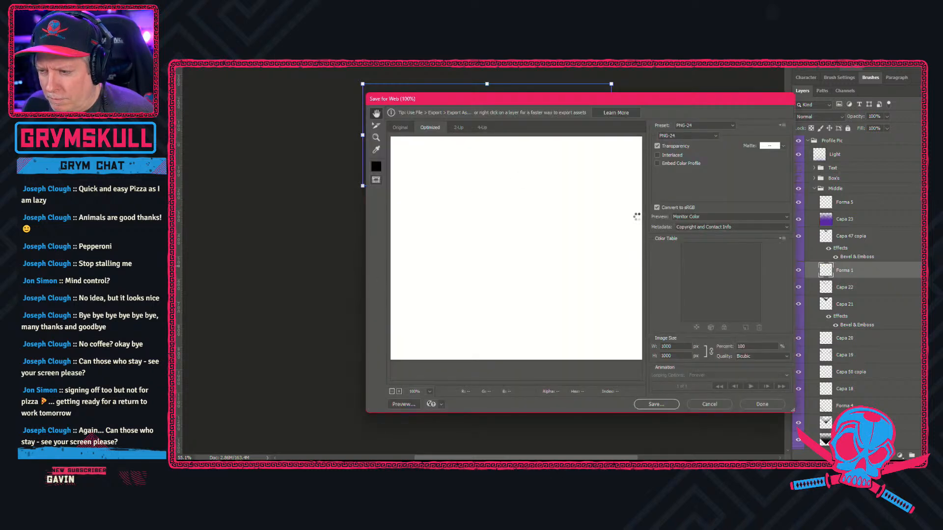
left_click(657, 406)
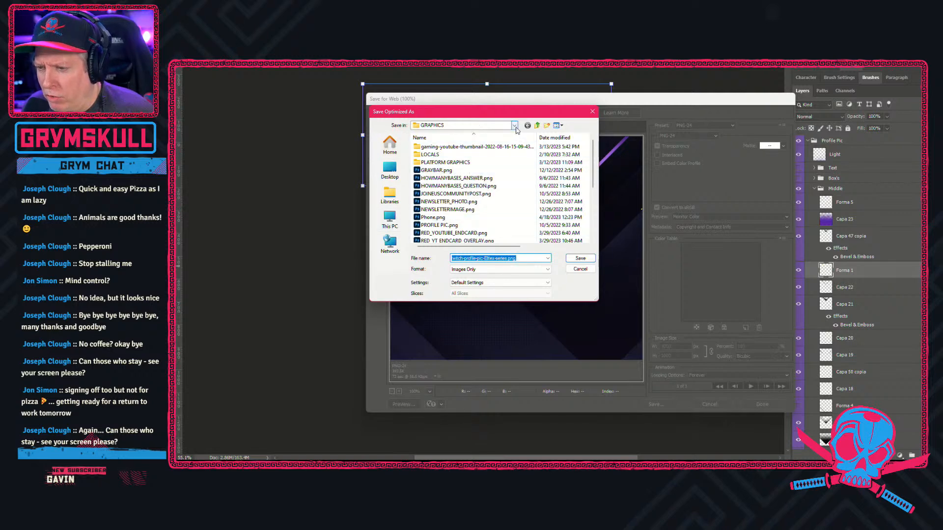
left_click(537, 126)
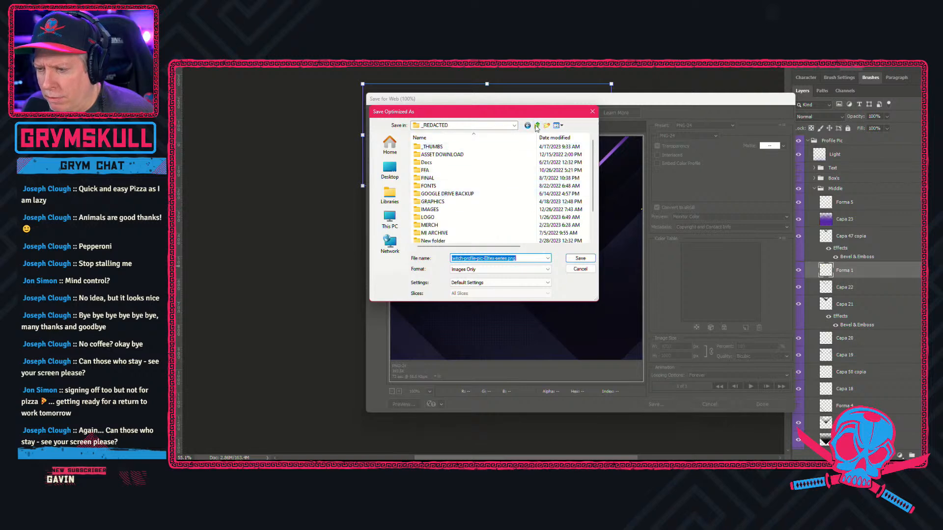
left_click(537, 126)
scroll(447, 212, "down", 12)
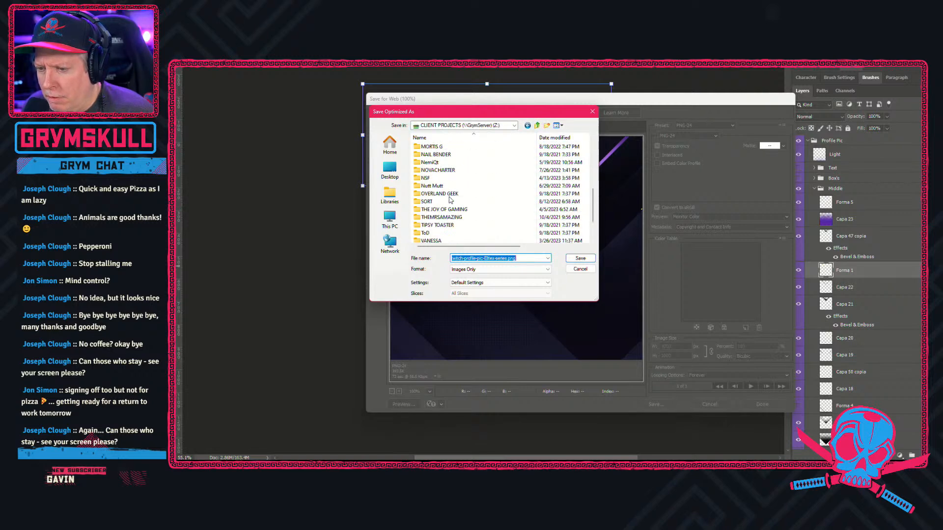
scroll(446, 211, "up", 2)
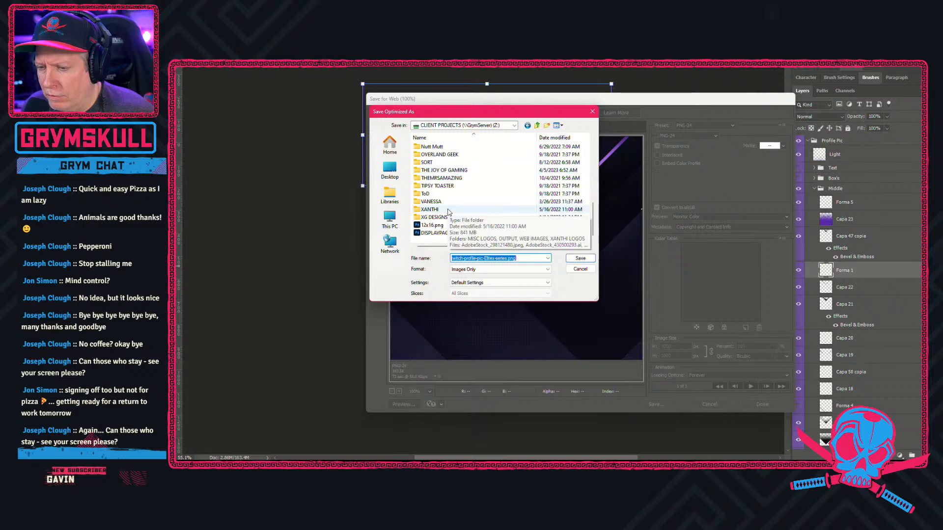
Step: Set the save location to the GRAPHICS folder inside XGN on the GRYM PRODUCTIONS drive
left_click(489, 126)
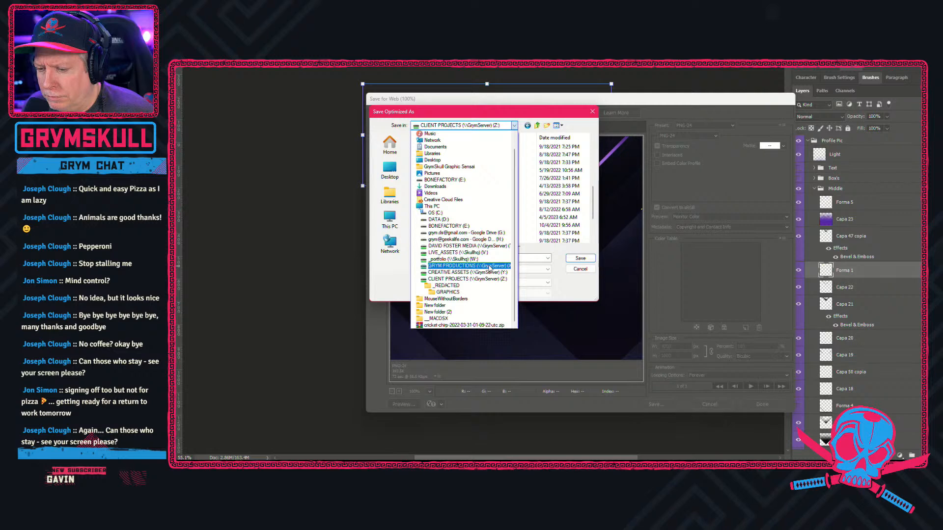
left_click(479, 265)
scroll(473, 220, "down", 3)
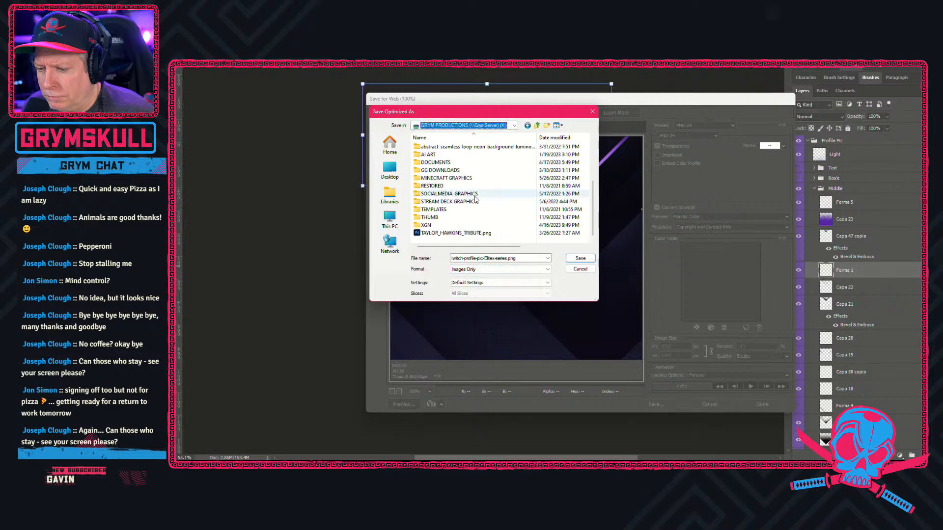
double_click(437, 226)
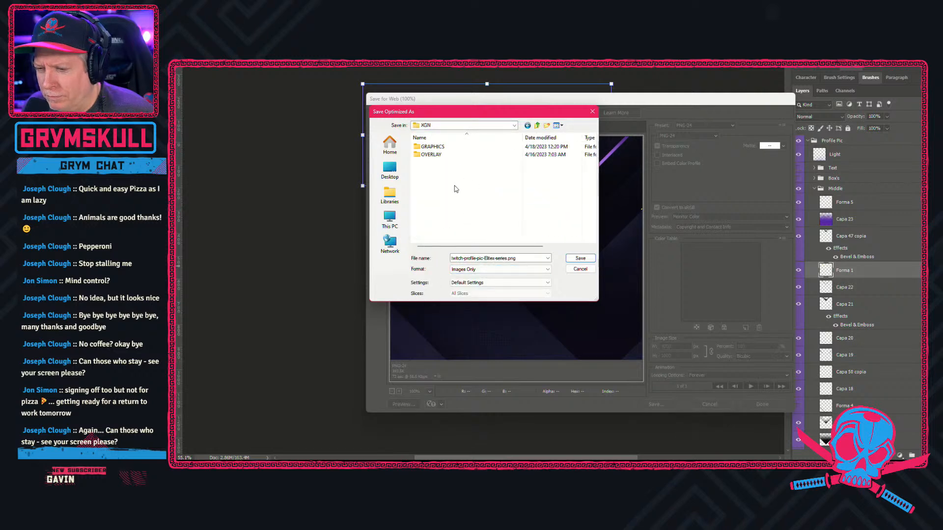
left_click(434, 146)
left_click(433, 147)
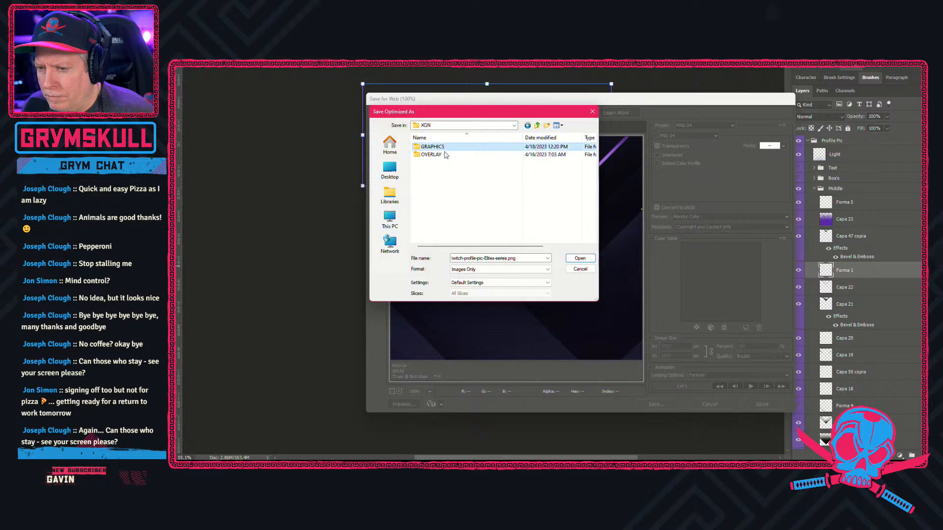
left_click(448, 182)
double_click(432, 146)
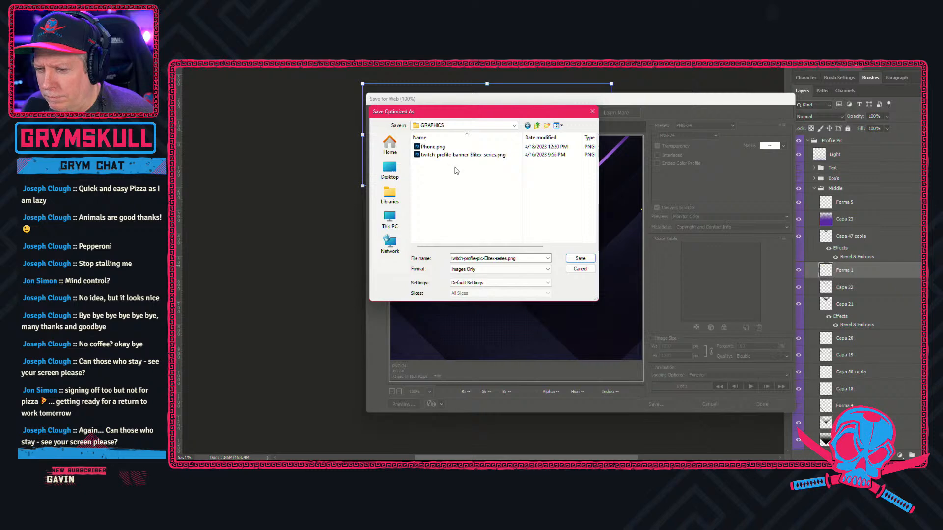
Step: Delete the existing Phone.png file from the GRAPHICS folder
left_click(445, 148)
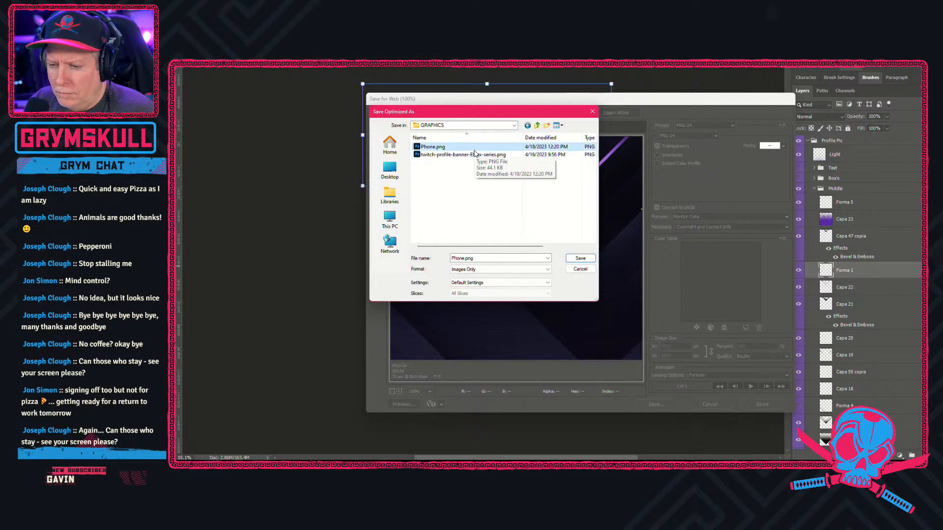
key("Delete")
left_click(587, 274)
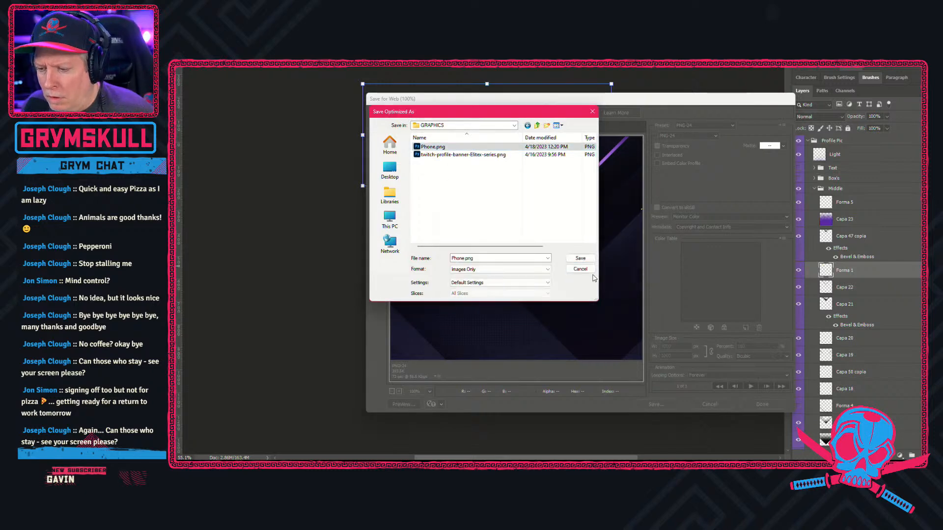
Step: Name the exported image InstaGramBG.png and save it in the GRAPHICS folder
double_click(457, 260)
key("BackSpace")
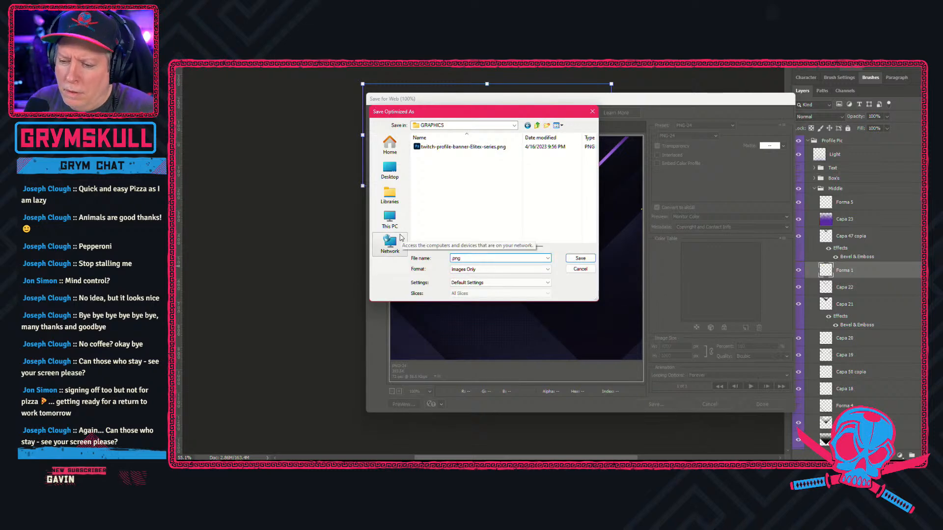
type("InstaGramBG")
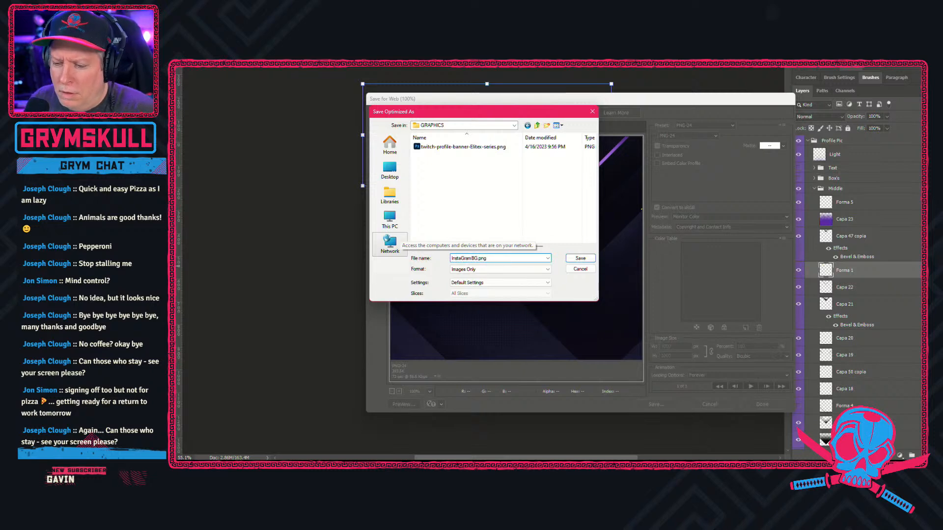
left_click(581, 258)
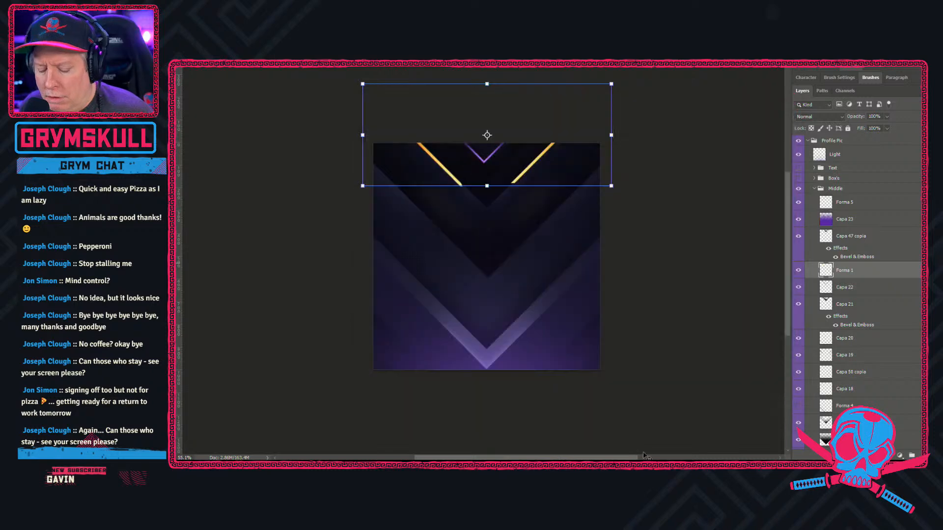
Step: Switch to the blank Instagram post in Canva and show the uploaded images
key("super")
left_click(699, 450)
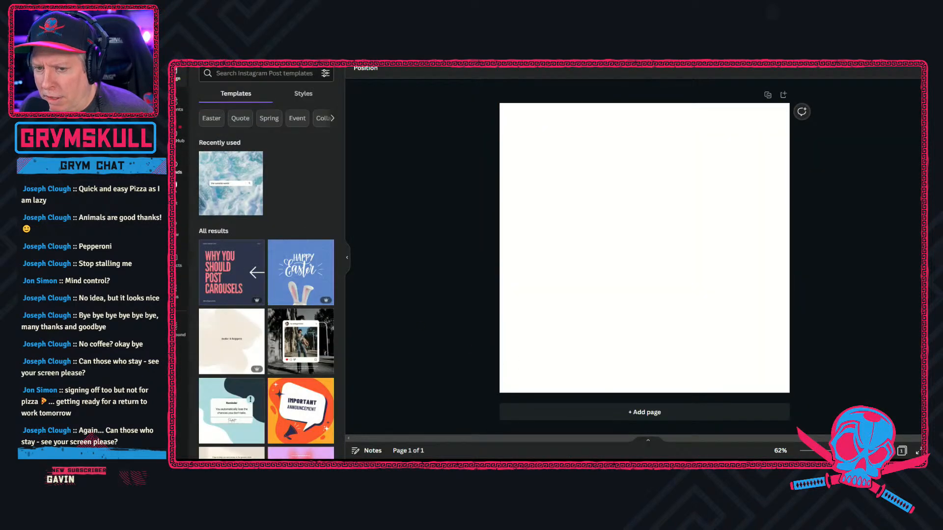
left_click(178, 167)
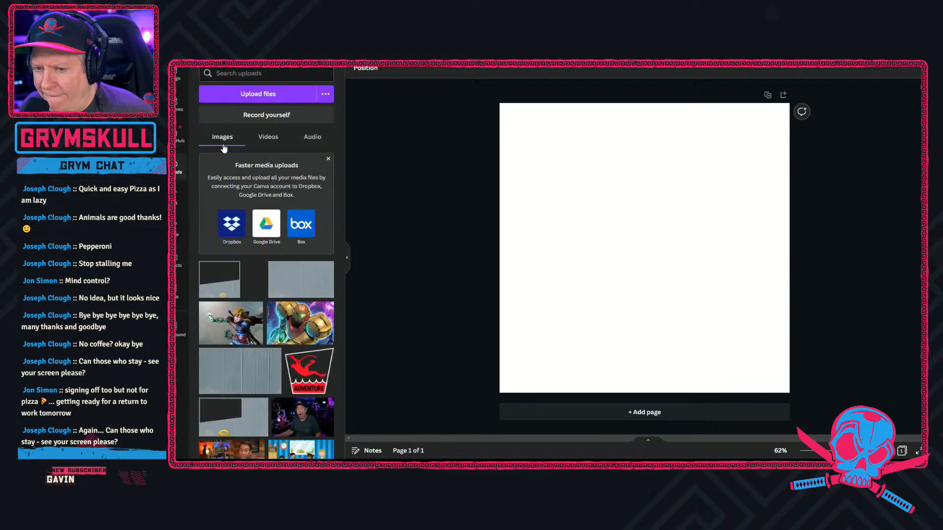
Step: Upload InstaGramBG.png from the GRAPHICS folder inside XGN on the GRYM PRODUCTIONS drive
left_click(258, 93)
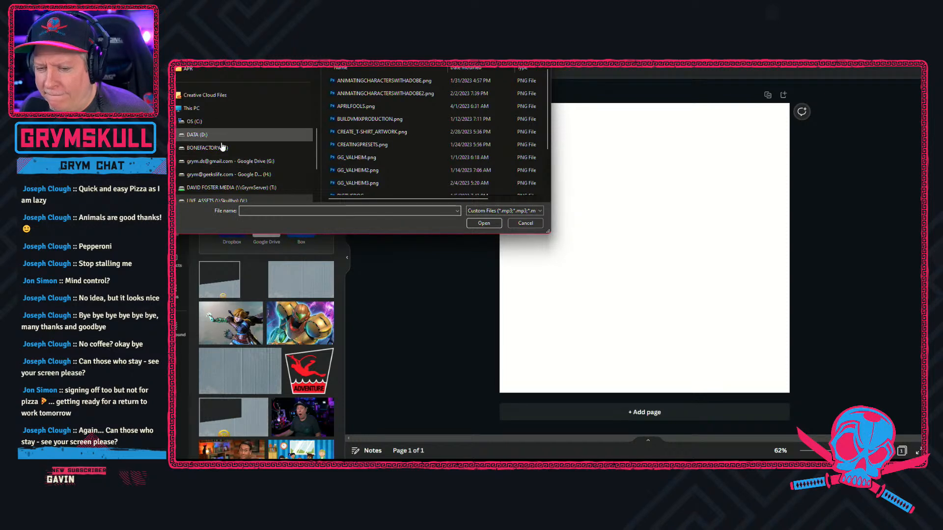
scroll(226, 174, "down", 2)
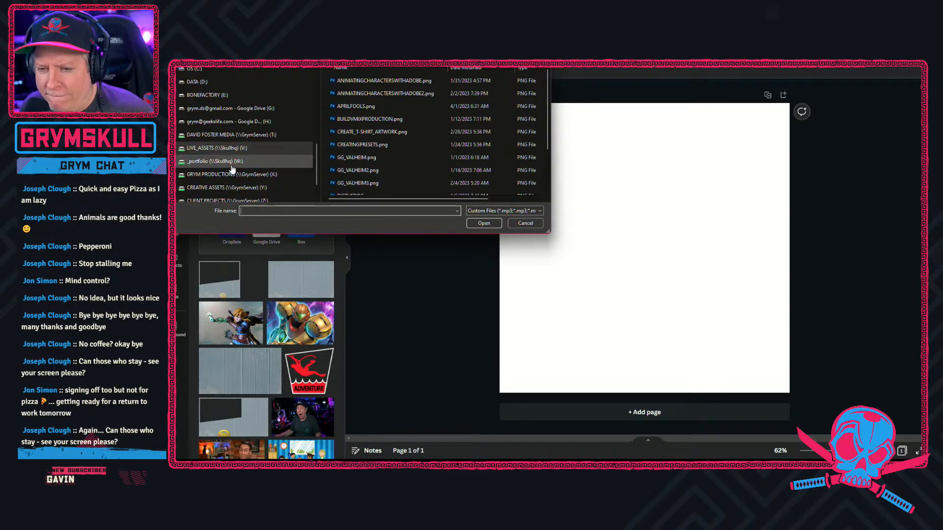
left_click(229, 175)
scroll(344, 157, "down", 1)
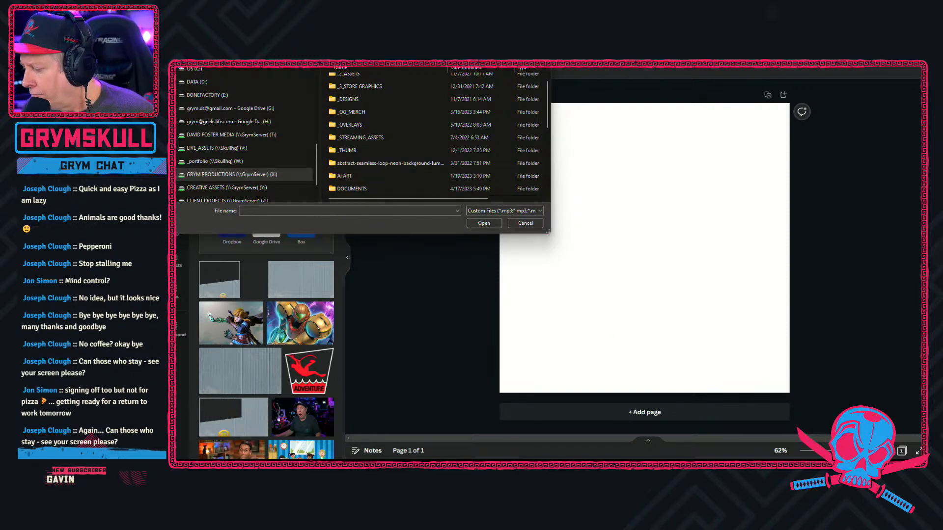
left_click(915, 444)
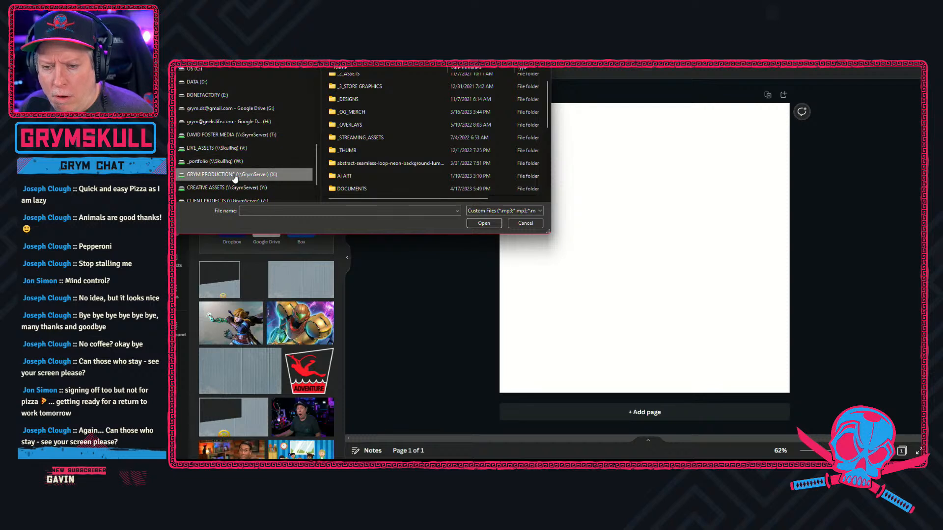
left_click(228, 177)
scroll(359, 166, "down", 5)
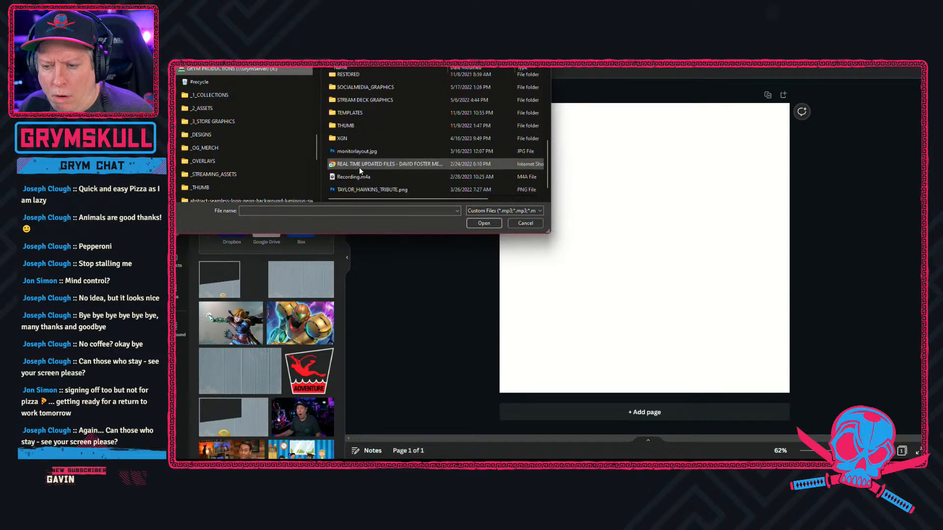
scroll(358, 167, "up", 1)
double_click(348, 168)
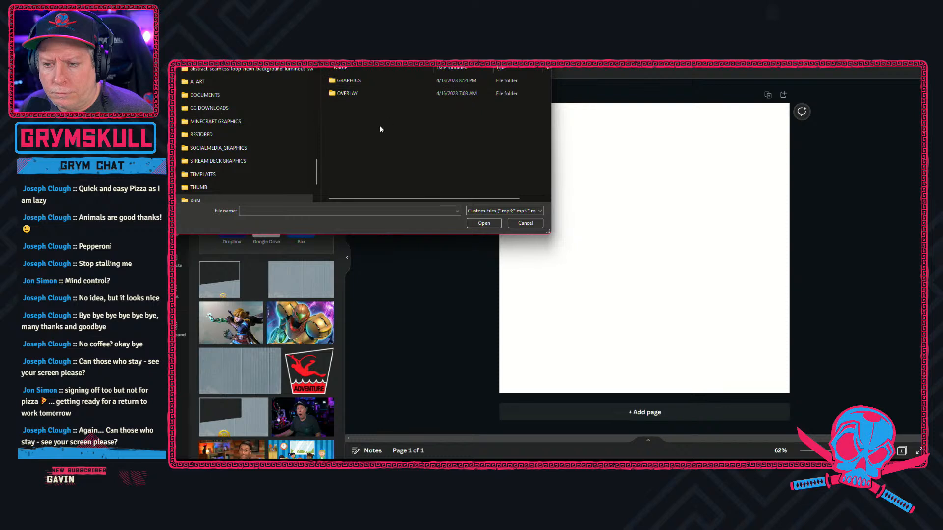
double_click(359, 82)
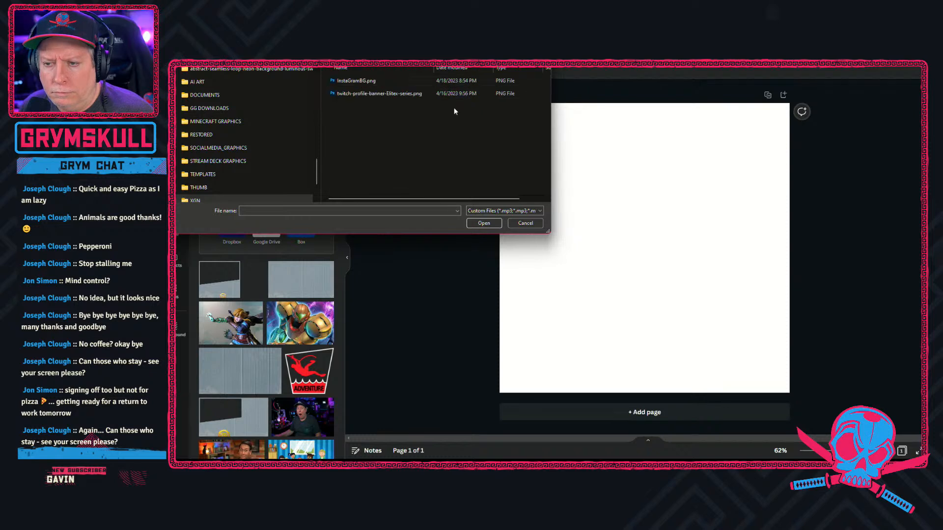
left_click(364, 81)
left_click(484, 224)
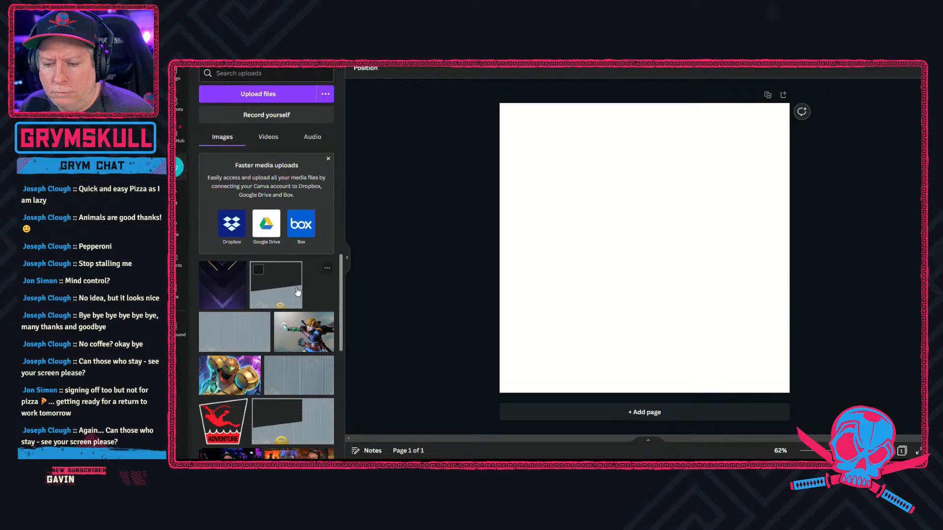
Step: Add the uploaded chevron background to the blank page and enlarge it to about 1,096 by 1,080 to cover the canvas
left_click(208, 270)
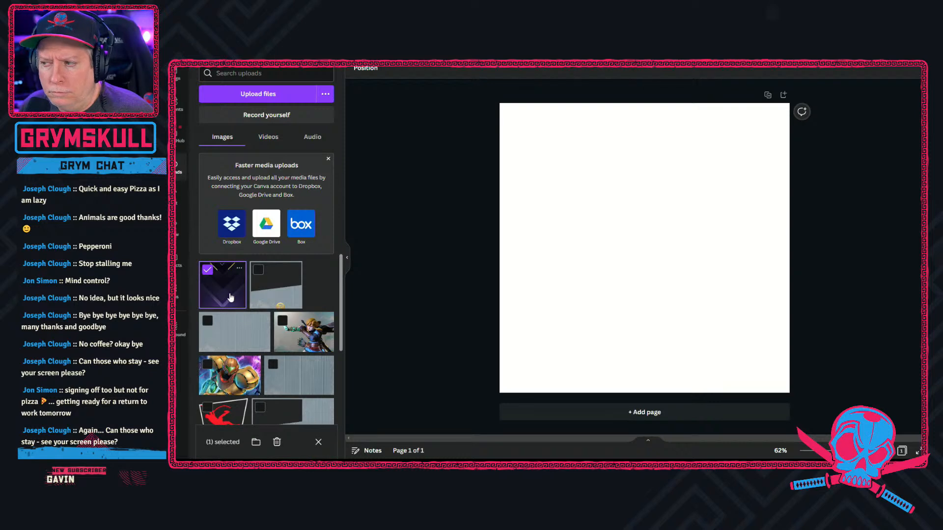
left_click(227, 293)
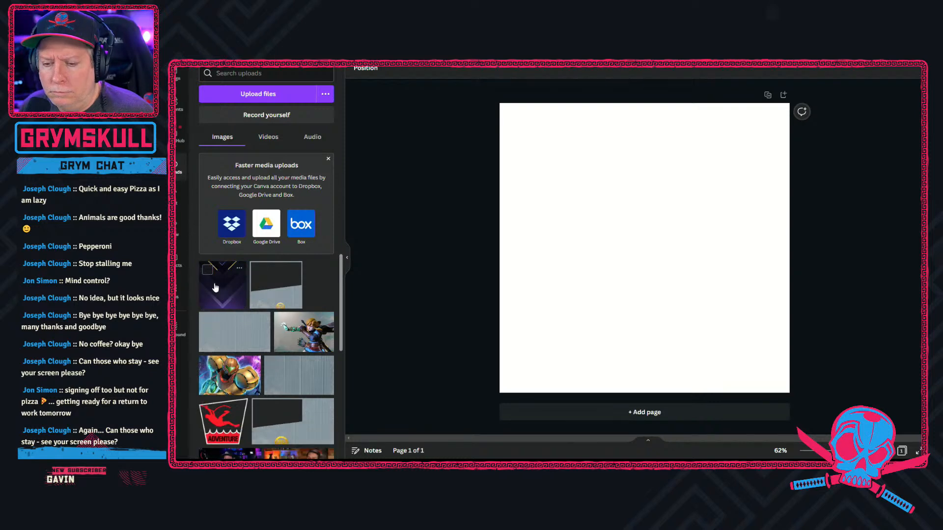
left_click_drag(739, 155, 796, 102)
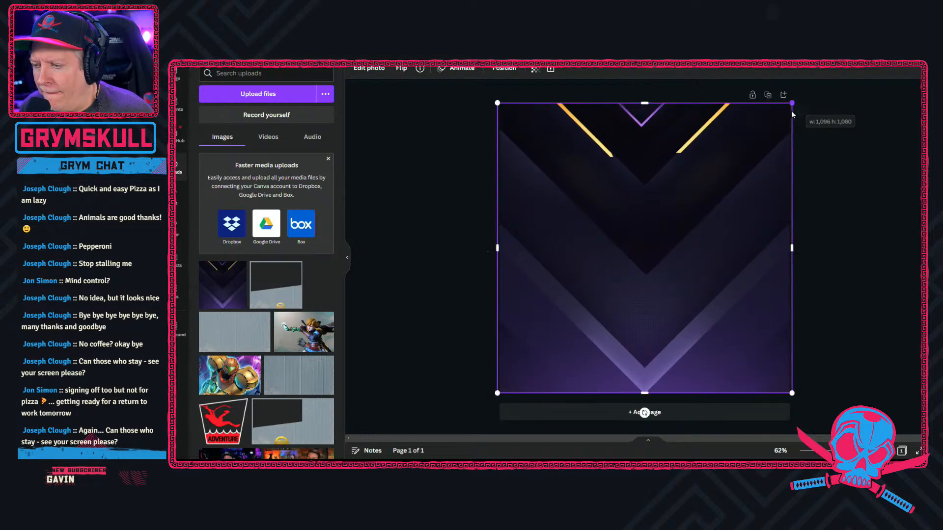
left_click(852, 189)
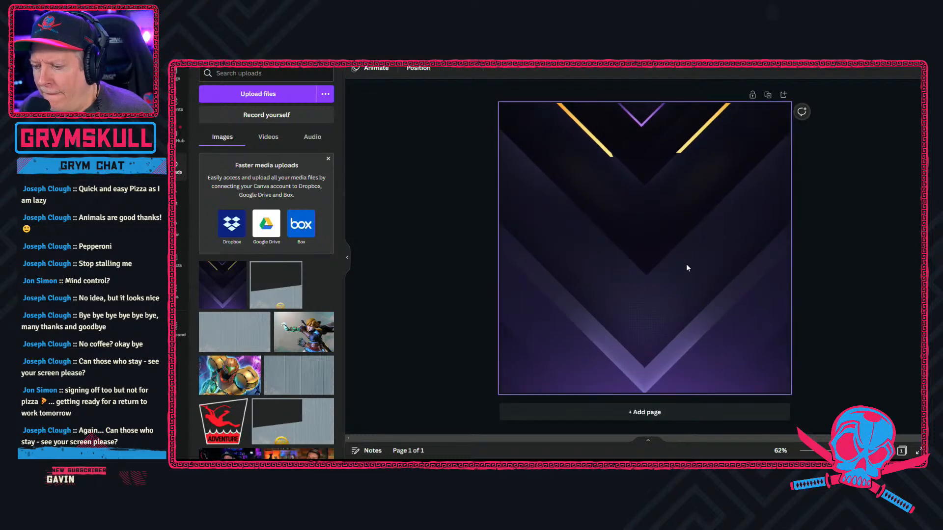
left_click(614, 265)
left_click(418, 266)
Step: Switch to Photoshop, show the Text copy layer and hide the Profile Pic group, leaving only the XGN logo on transparency
mouse_move(536, 459)
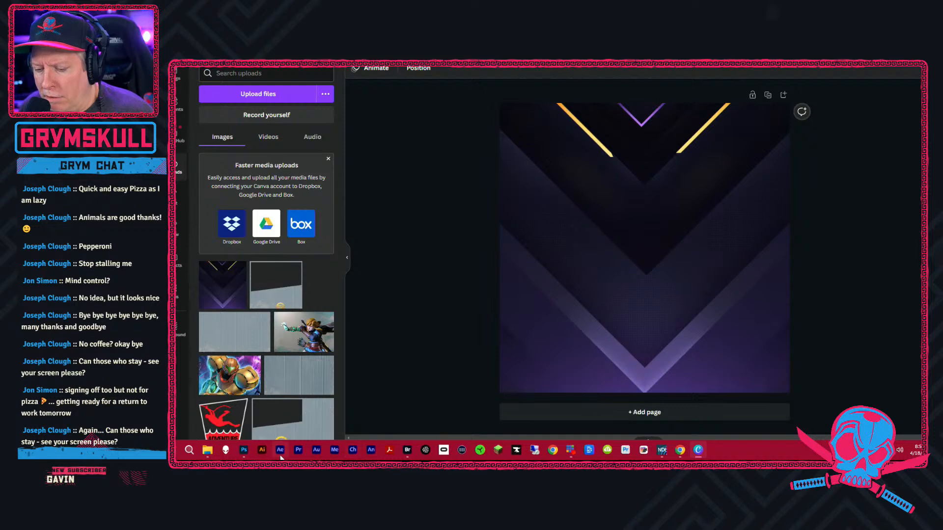
left_click(244, 450)
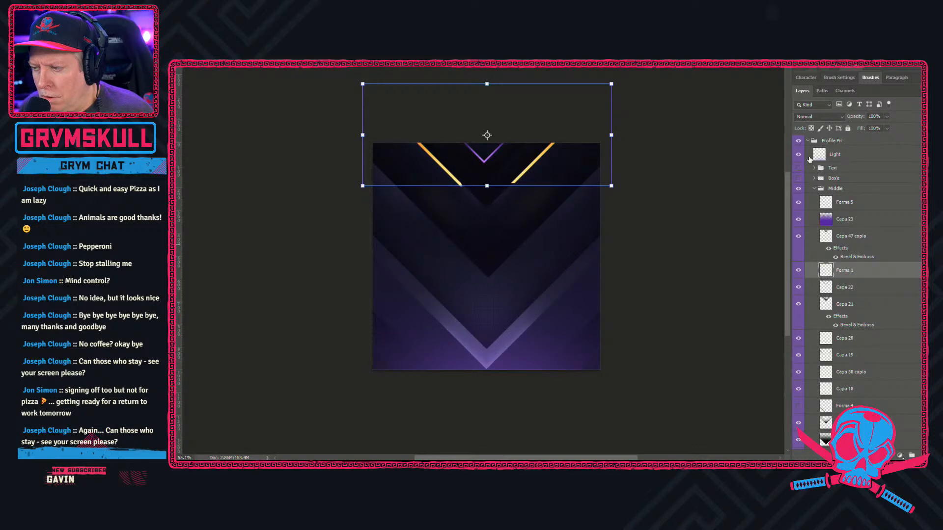
left_click(808, 141)
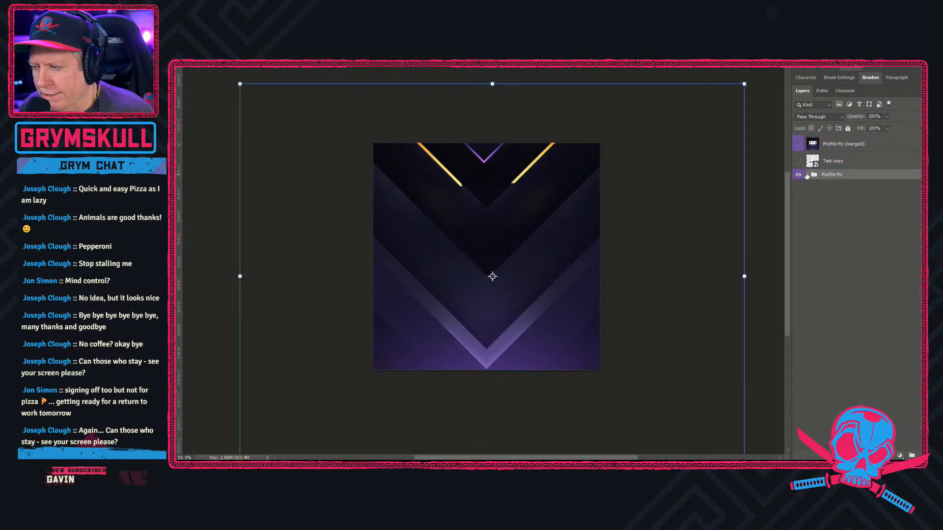
left_click(800, 161)
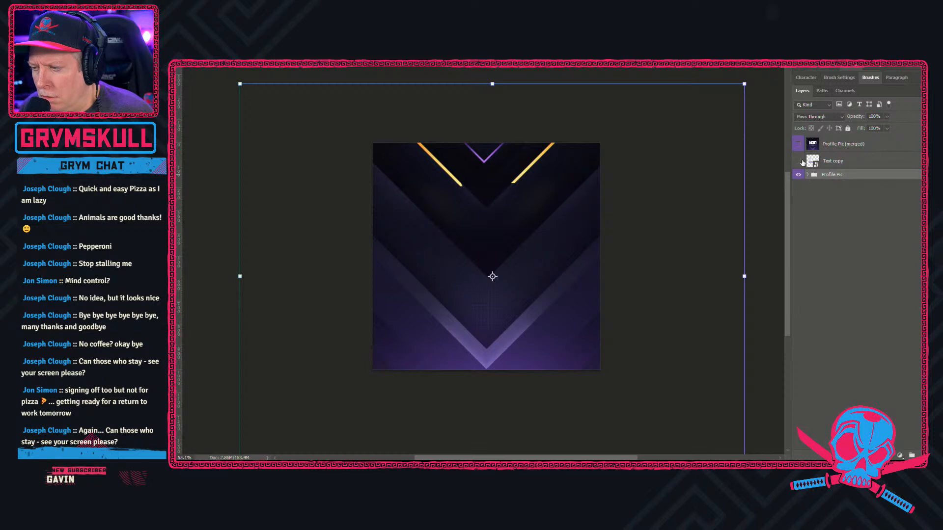
left_click(799, 174)
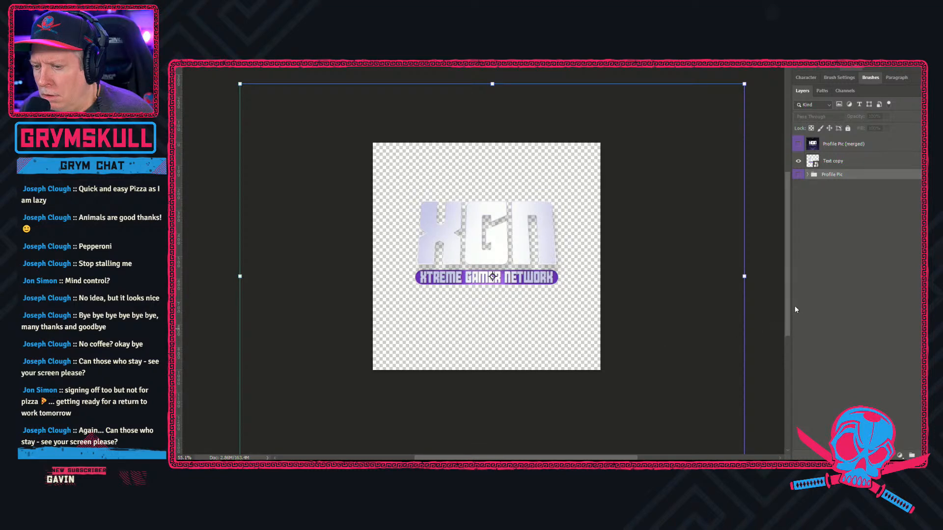
left_click(860, 250)
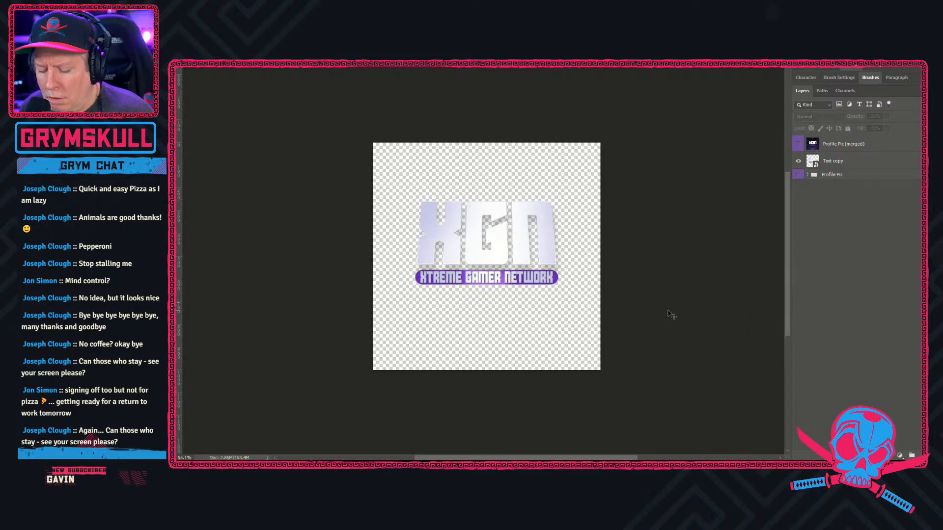
Step: Export the logo for web as a transparent PNG-24 named XGN_LOGO.png in the GRAPHICS folder
key("ctrl+alt+shift+s")
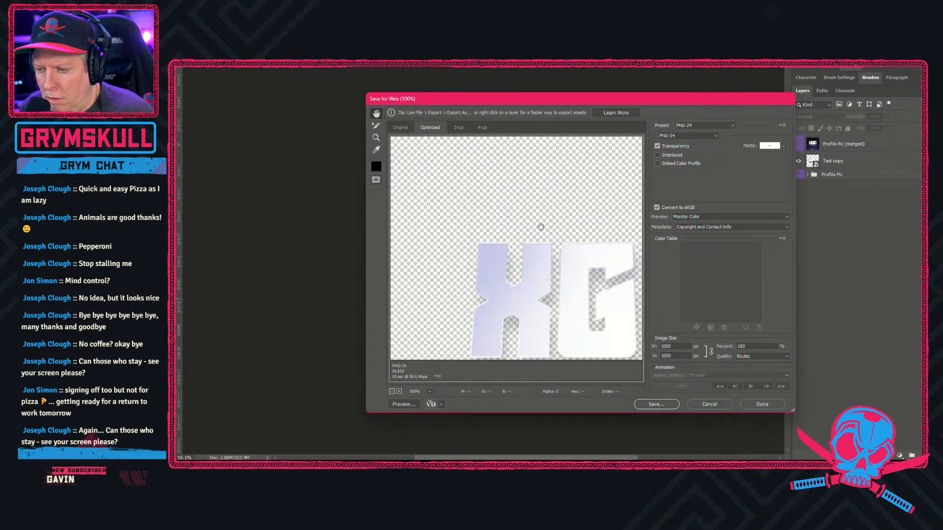
left_click(663, 406)
left_click(475, 259)
left_click_drag(508, 258, 427, 258)
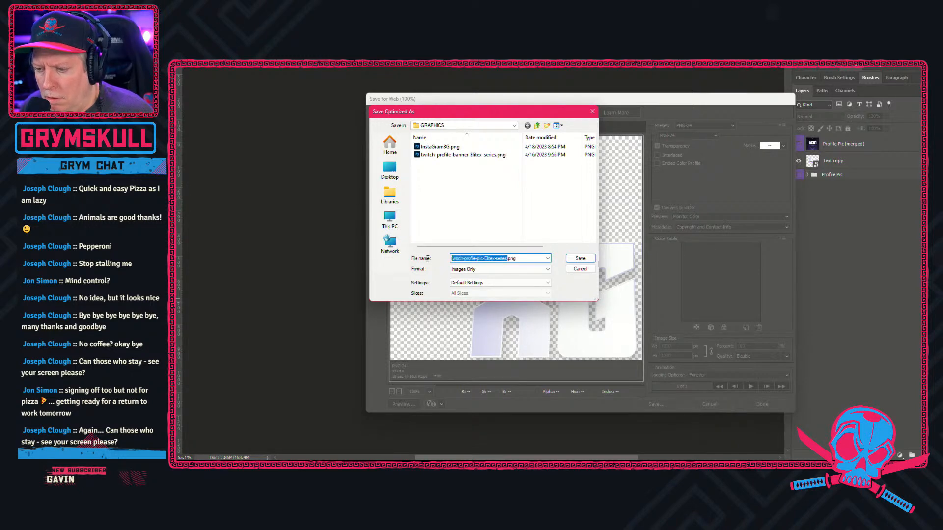
type("XGN_LOGO")
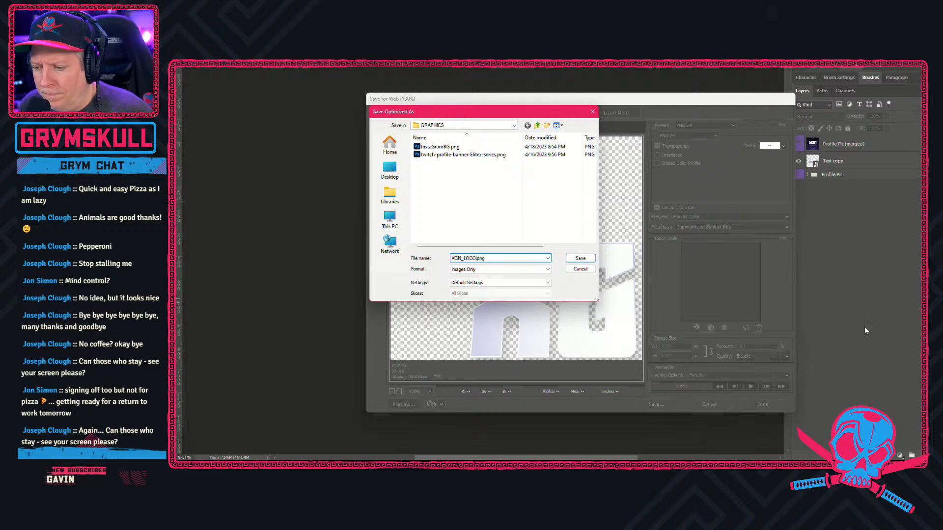
key("Return")
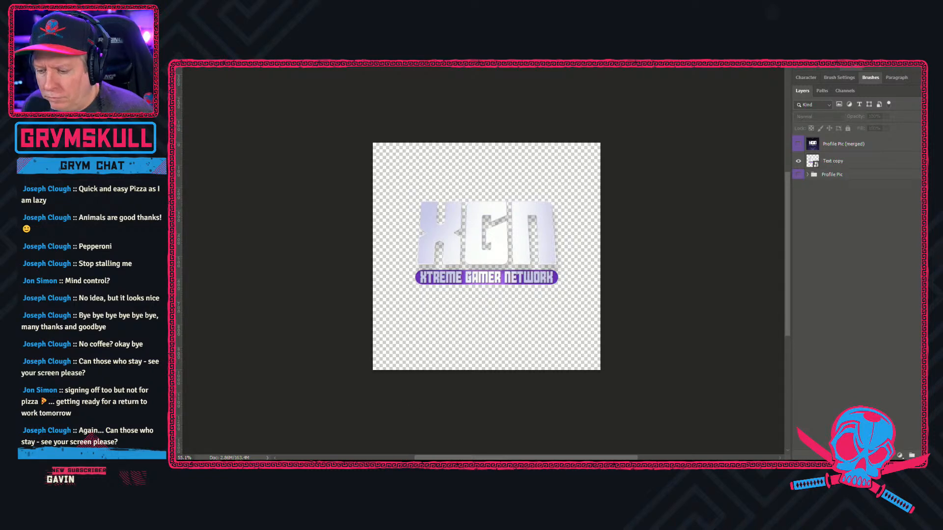
Step: Switch back to the Instagram post in Canva and upload XGN_LOGO.png
key("super")
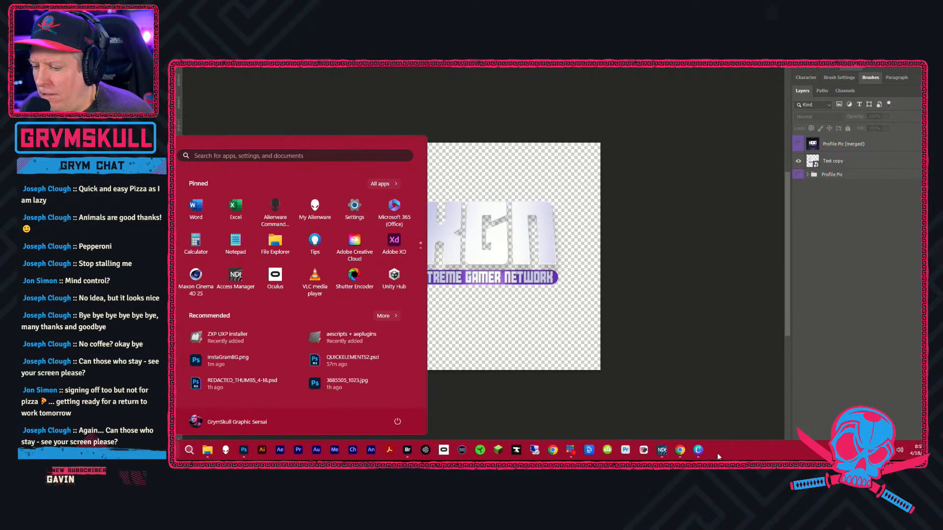
left_click(699, 450)
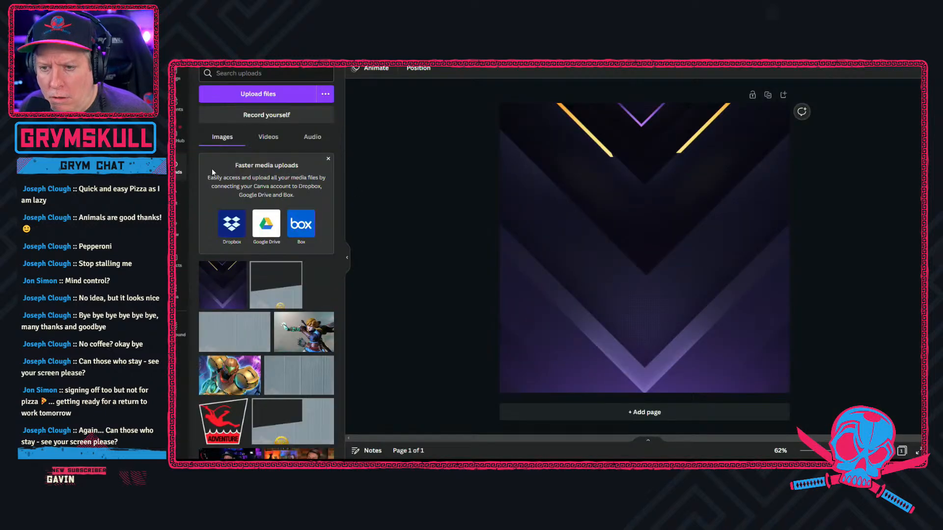
left_click(245, 95)
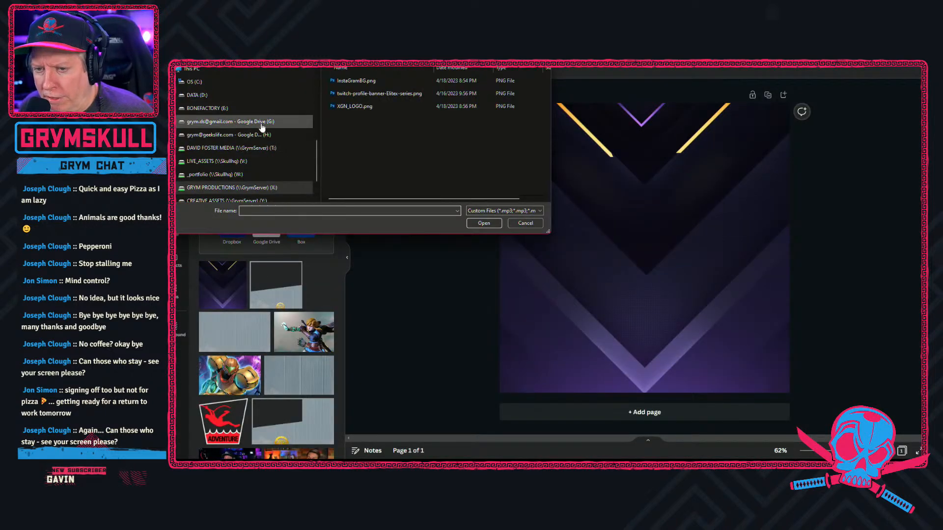
double_click(367, 105)
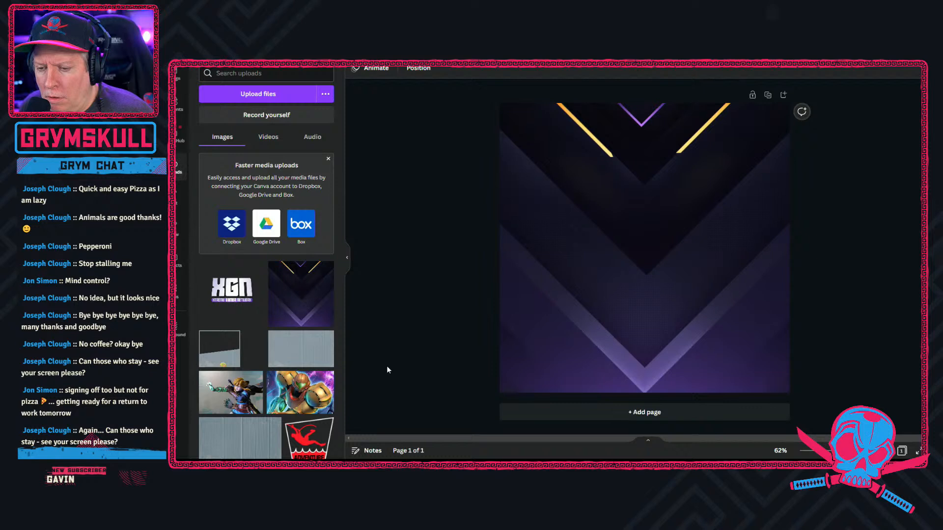
Step: Add the uploaded XGN logo to the post and position it horizontally centred, slightly above the page's middle
left_click(238, 308)
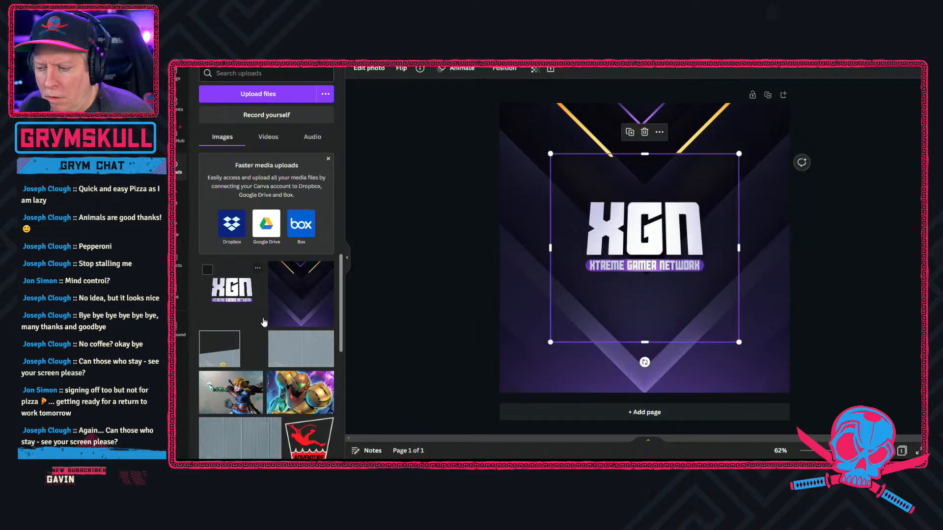
left_click_drag(640, 245, 744, 360)
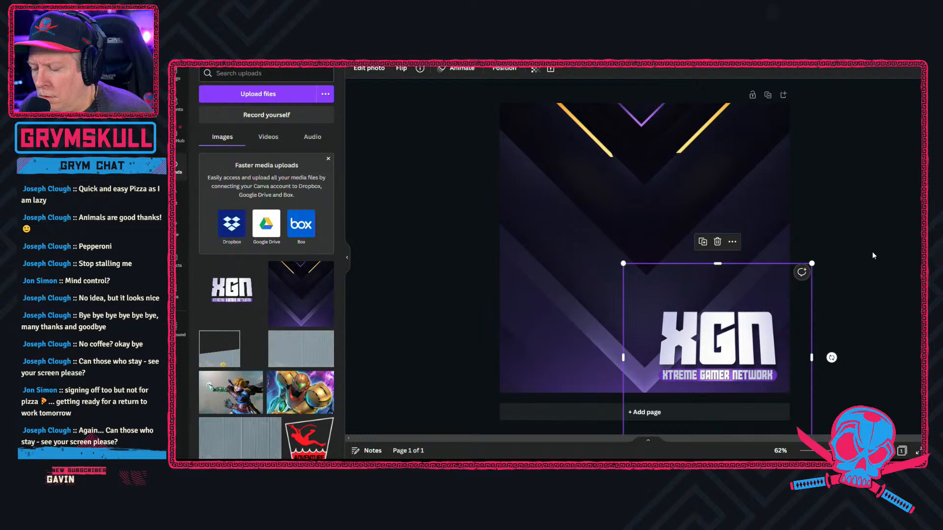
left_click_drag(774, 338, 672, 208)
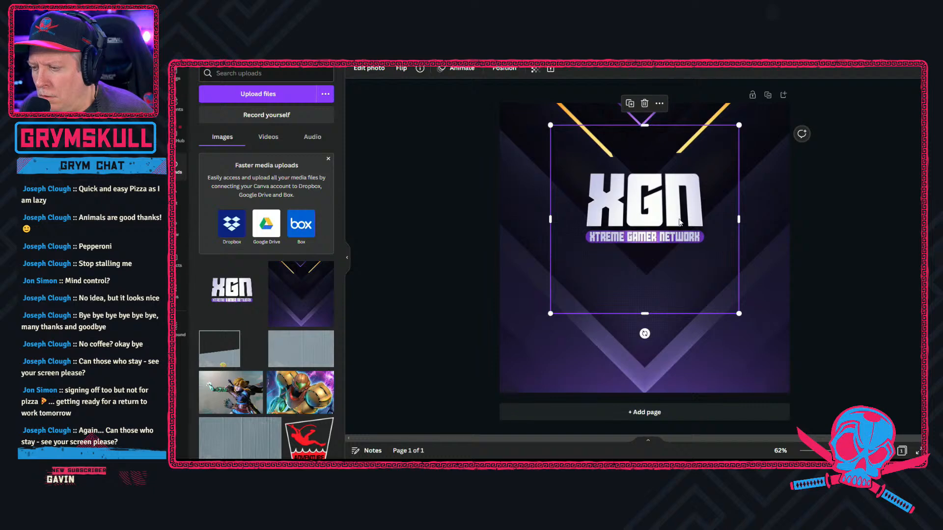
double_click(680, 222)
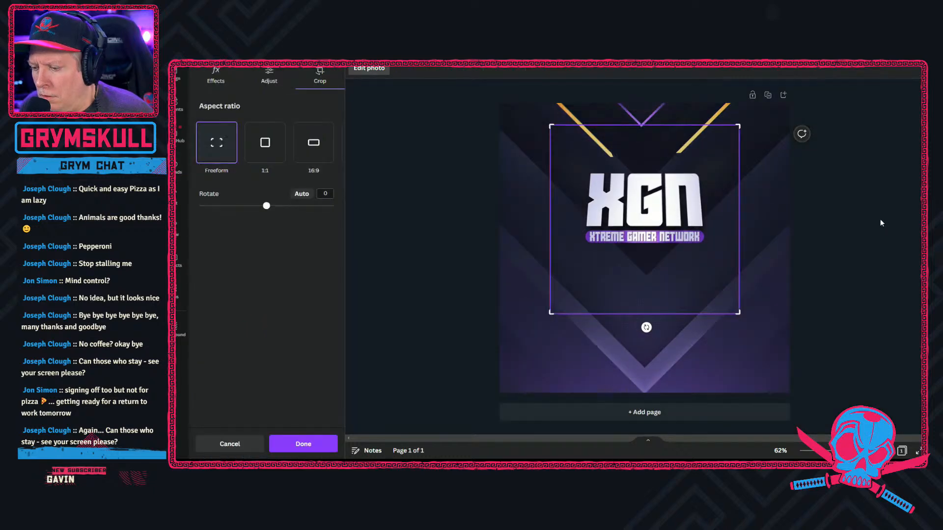
left_click(446, 179)
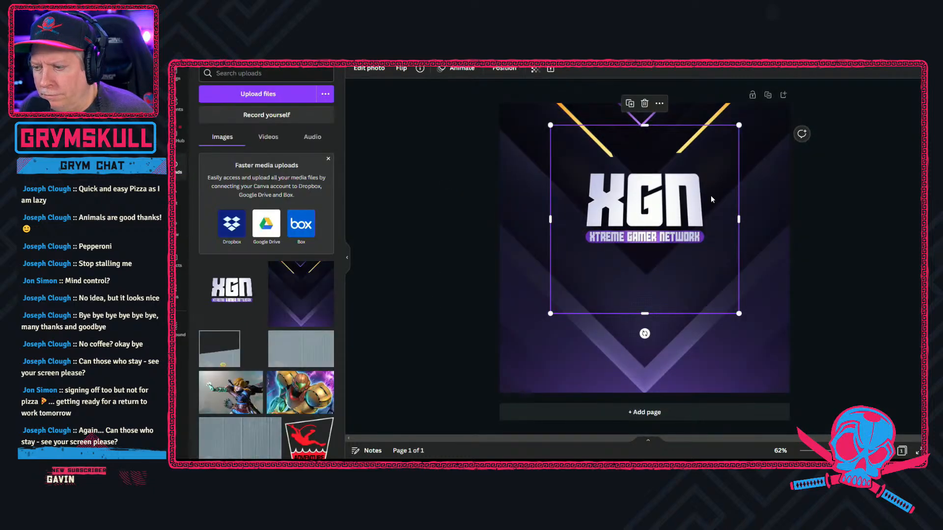
double_click(658, 196)
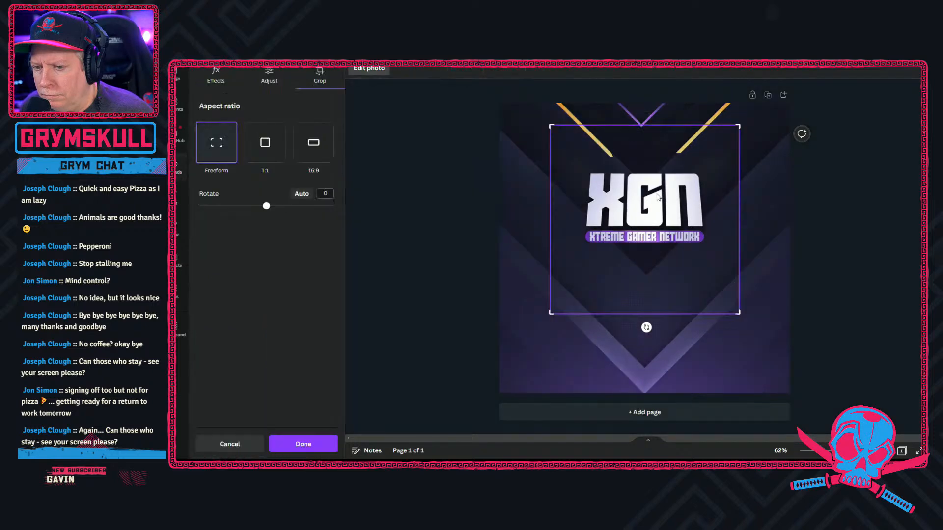
left_click(446, 208)
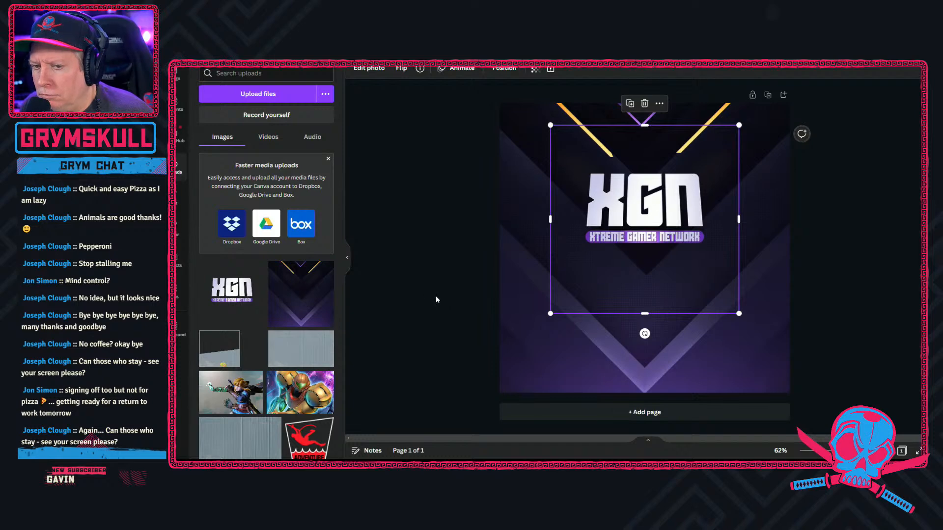
Step: Browse the Brand Hub's list of available brand kits, leaving REDACTED as the selected kit
left_click(182, 142)
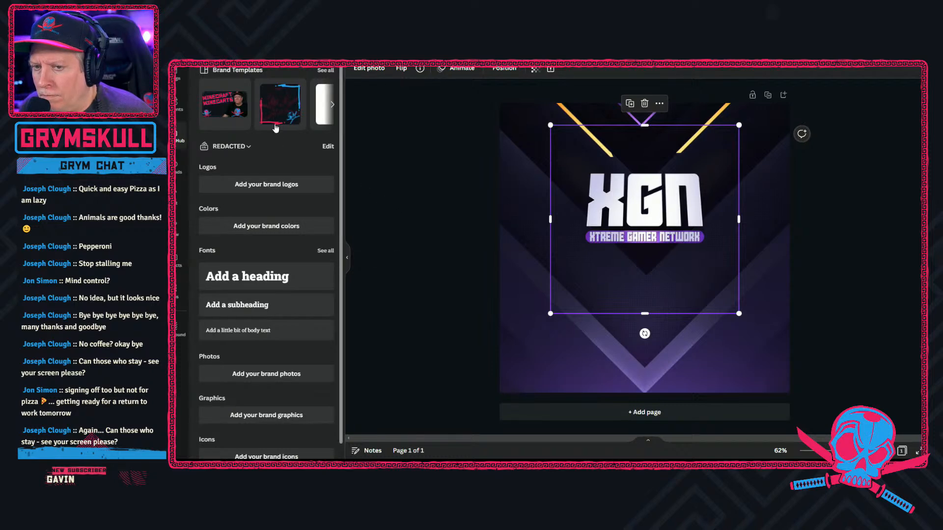
left_click(237, 153)
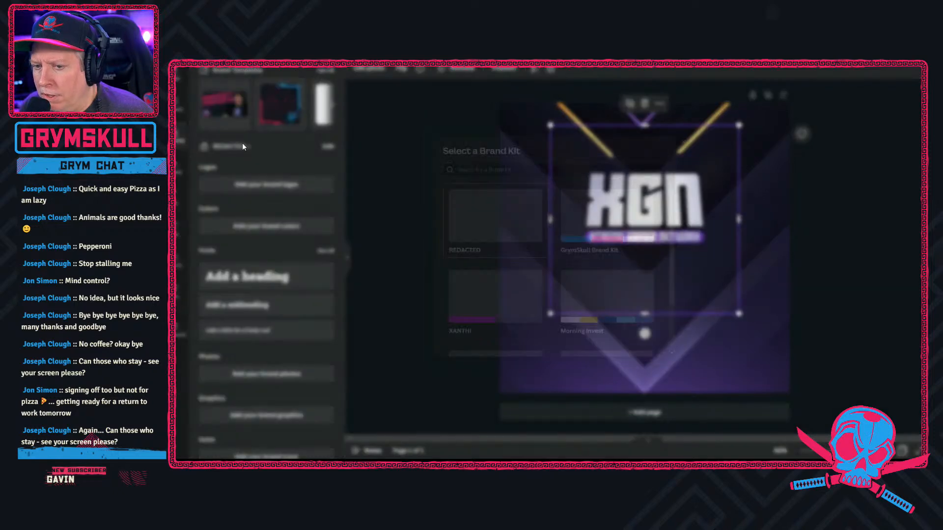
scroll(638, 206, "down", 3)
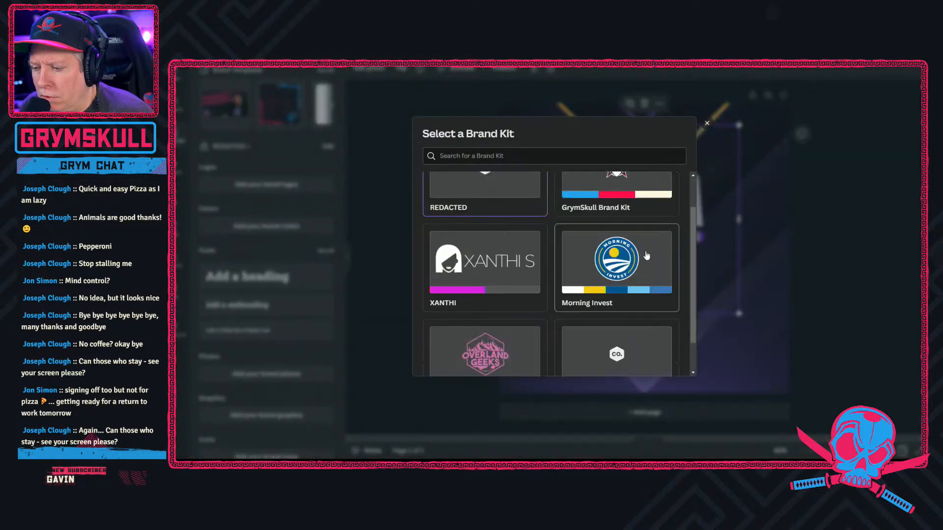
scroll(663, 182, "up", 3)
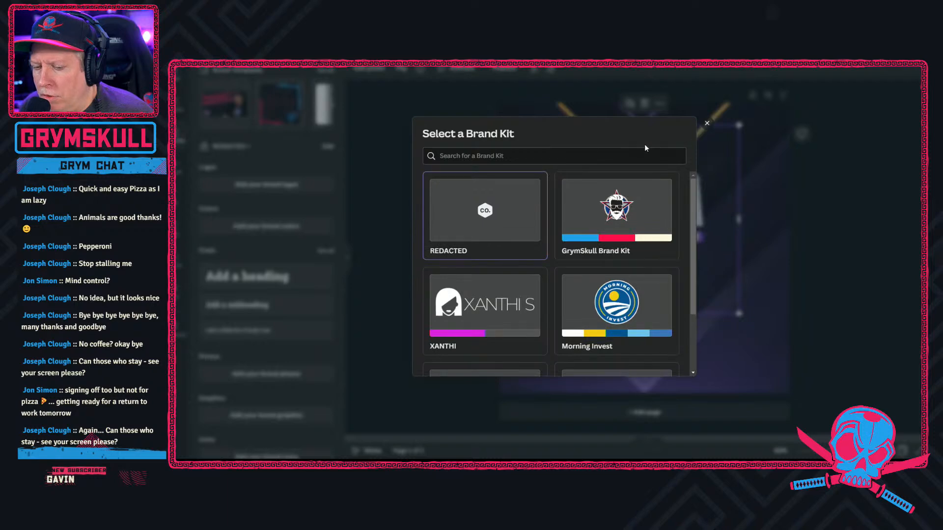
left_click(379, 190)
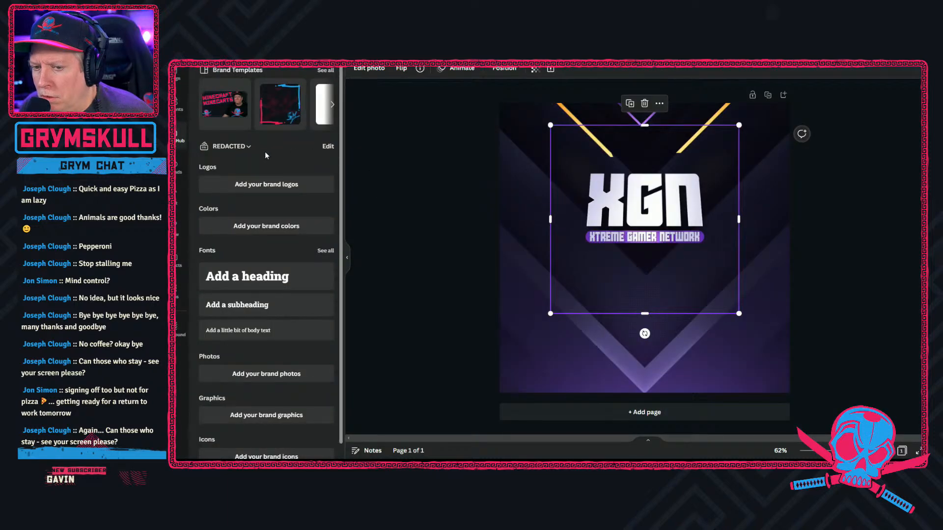
left_click(203, 146)
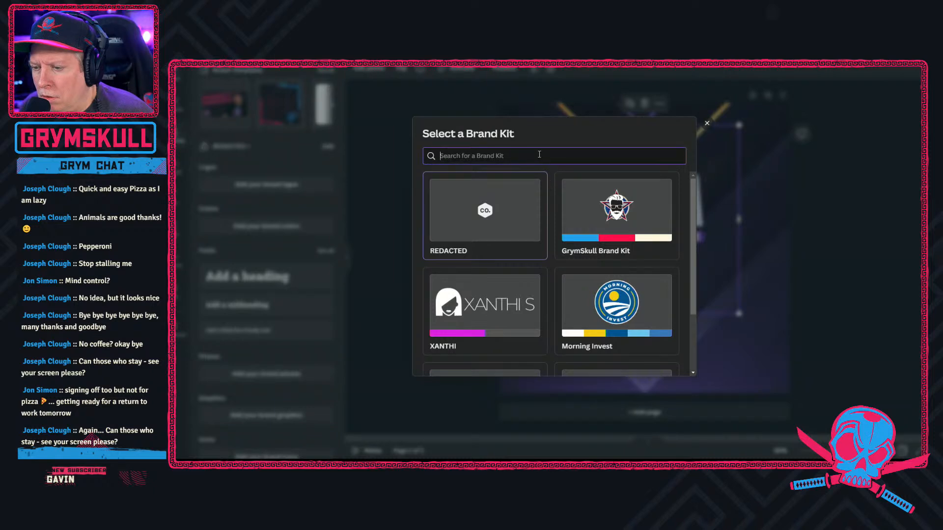
left_click(708, 122)
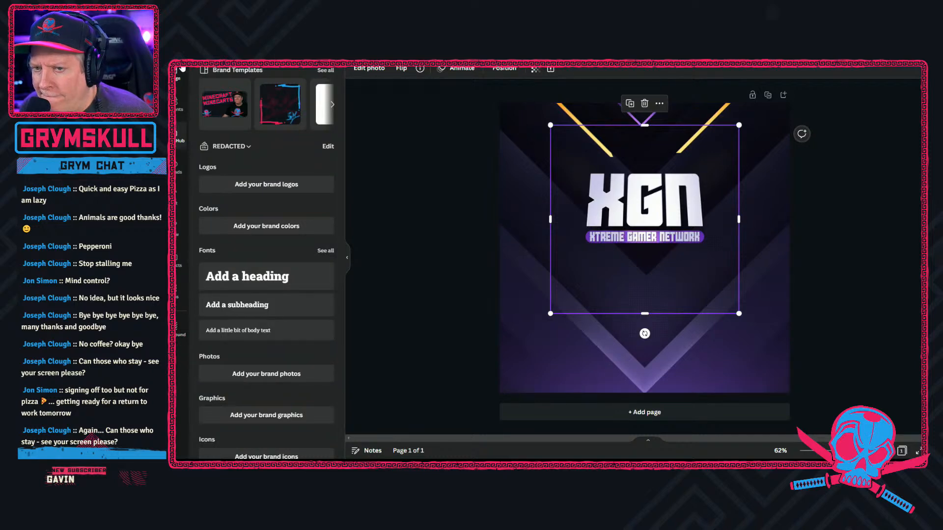
Step: Update Canva to the latest version of the app
left_click(197, 46)
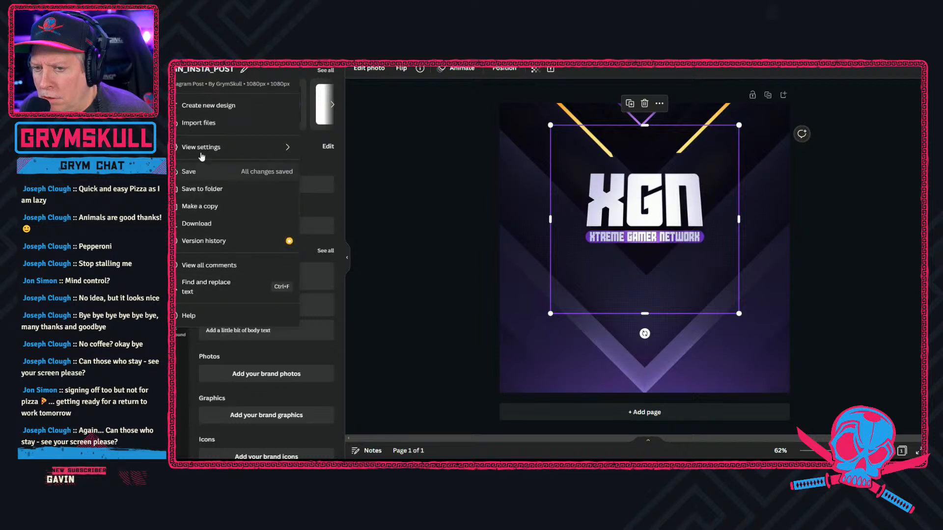
left_click(449, 103)
left_click(449, 104)
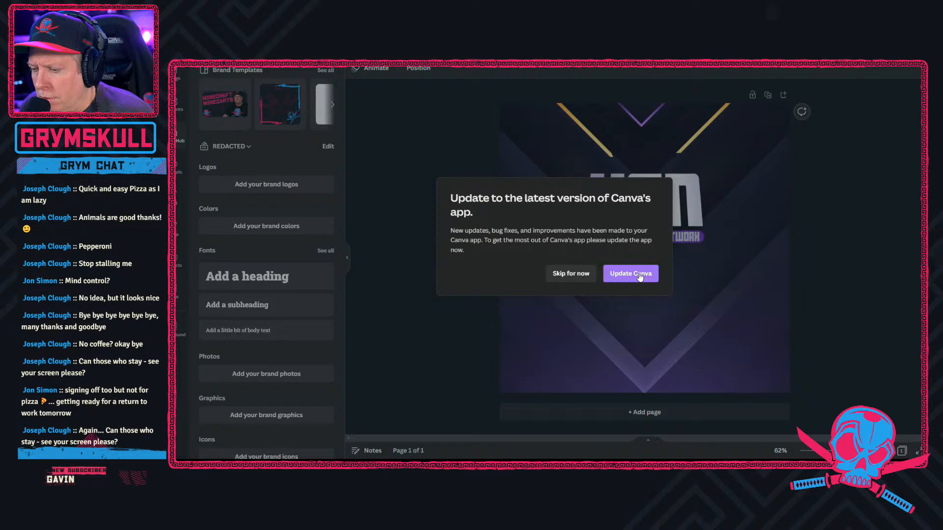
left_click(612, 278)
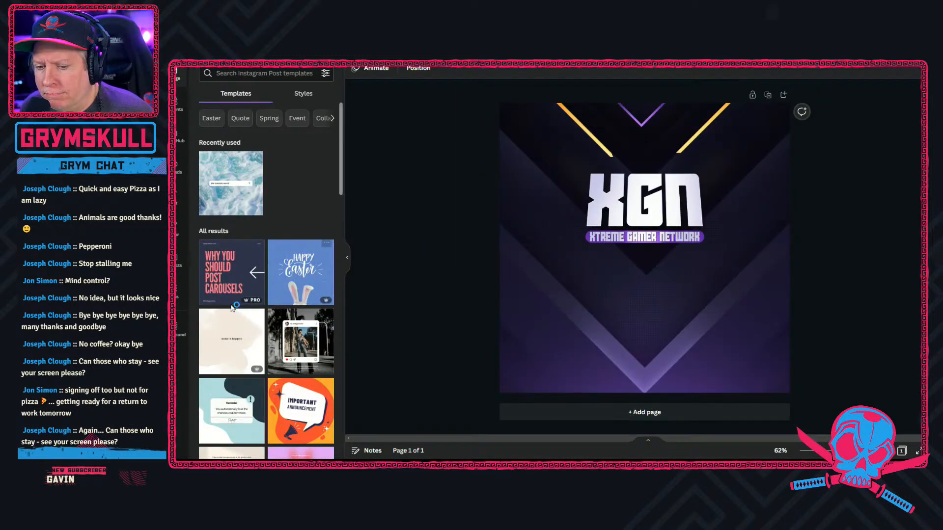
Step: Examine the REDACTED brand kit in the Brand Hub, including its editable logos, colors and fonts
left_click(178, 291)
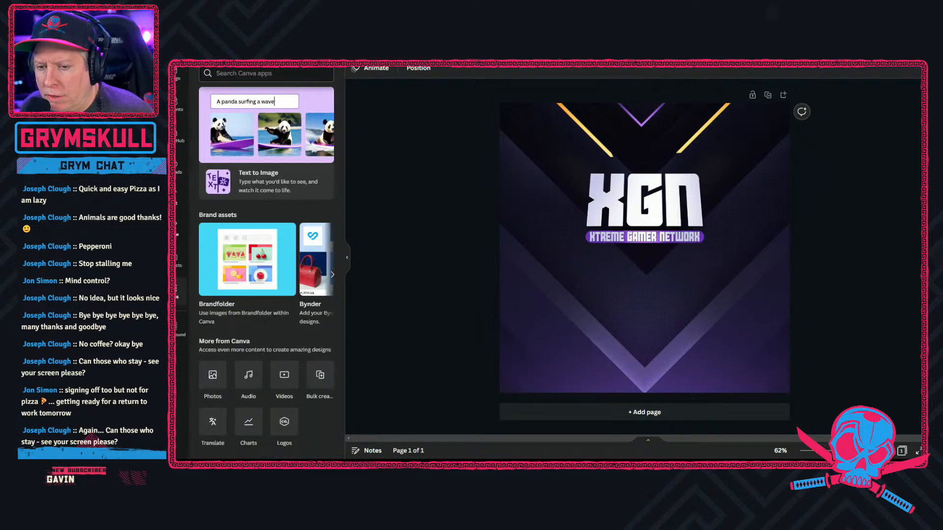
left_click(179, 141)
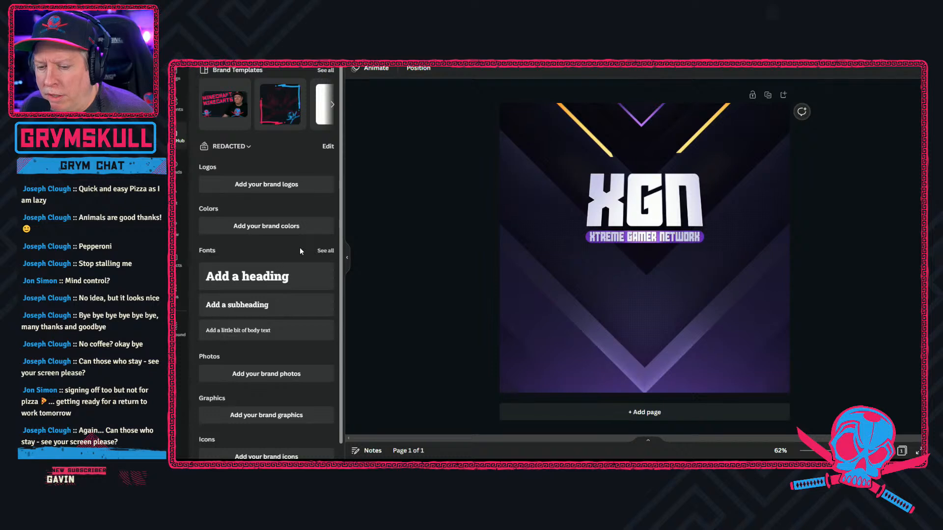
scroll(301, 250, "down", 1)
scroll(244, 409, "up", 1)
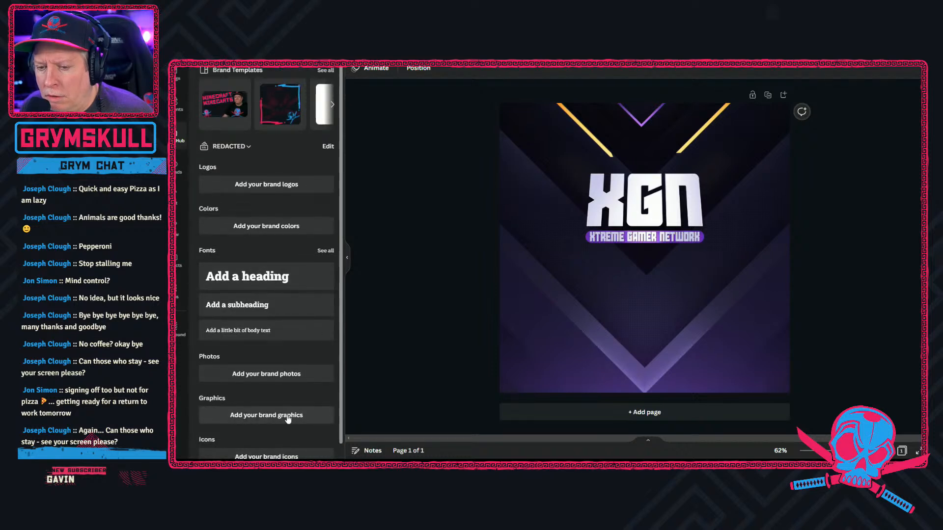
left_click(329, 146)
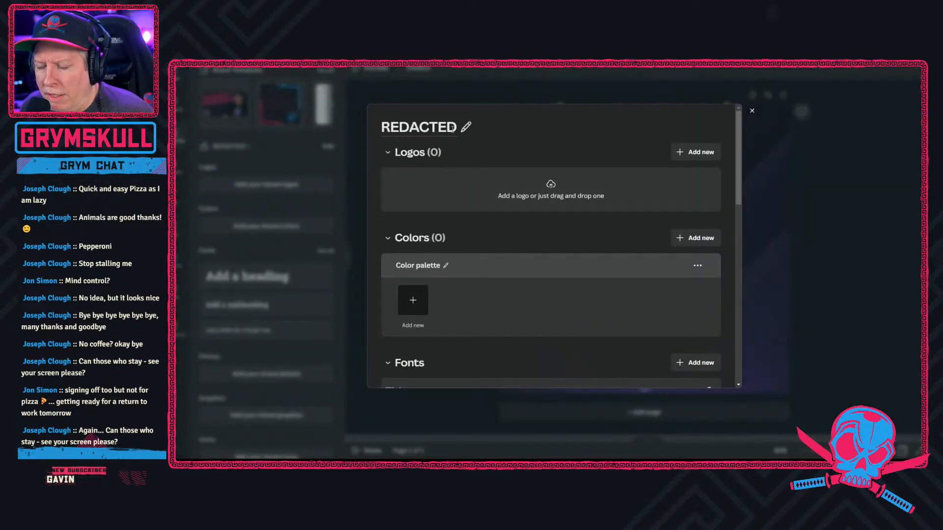
left_click(751, 111)
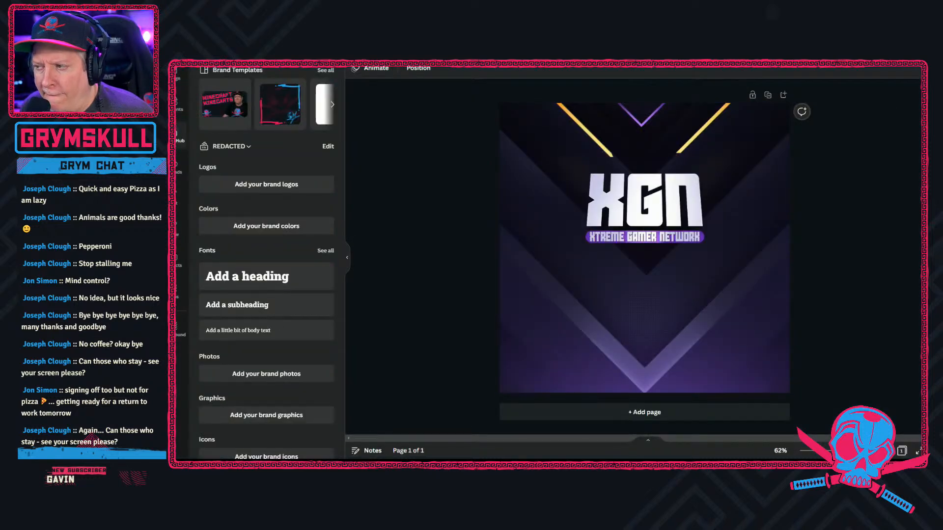
left_click(178, 29)
mouse_move(183, 39)
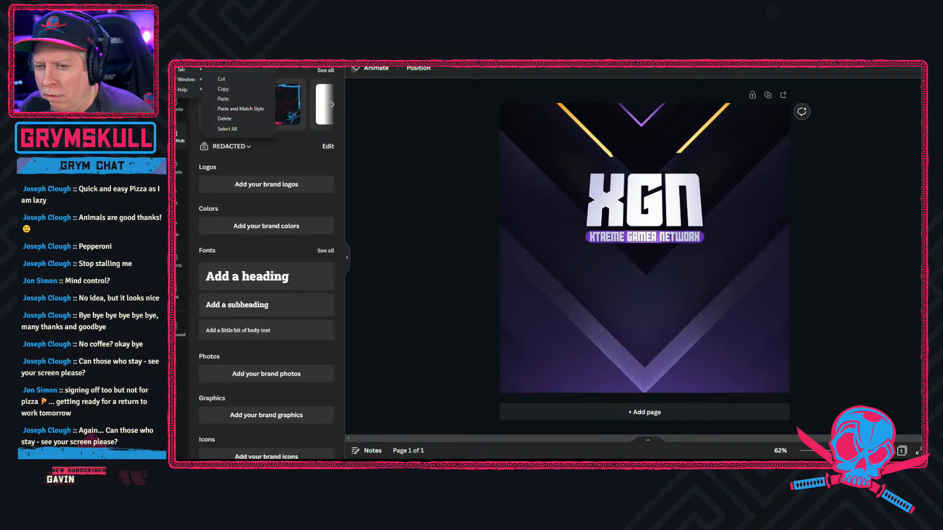
mouse_move(181, 69)
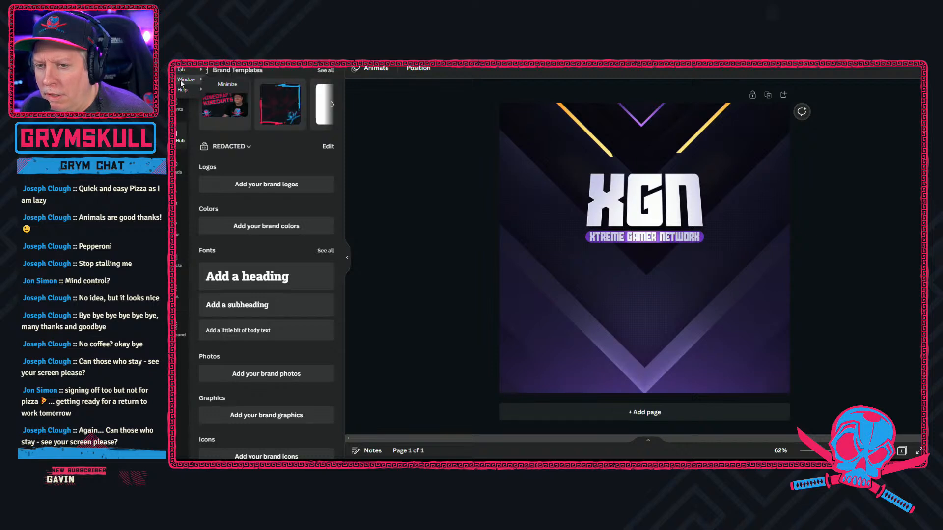
key("Escape")
key("ctrl+Tab")
key("ctrl+Tab")
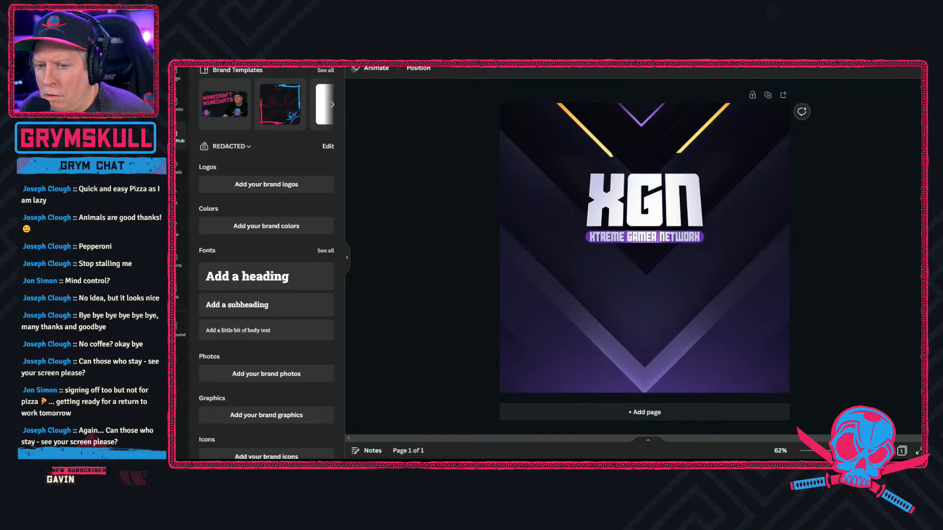
Step: Check the full brand kit list from end to end for an option to add a new kit
left_click(248, 145)
left_click_drag(695, 190, 699, 301)
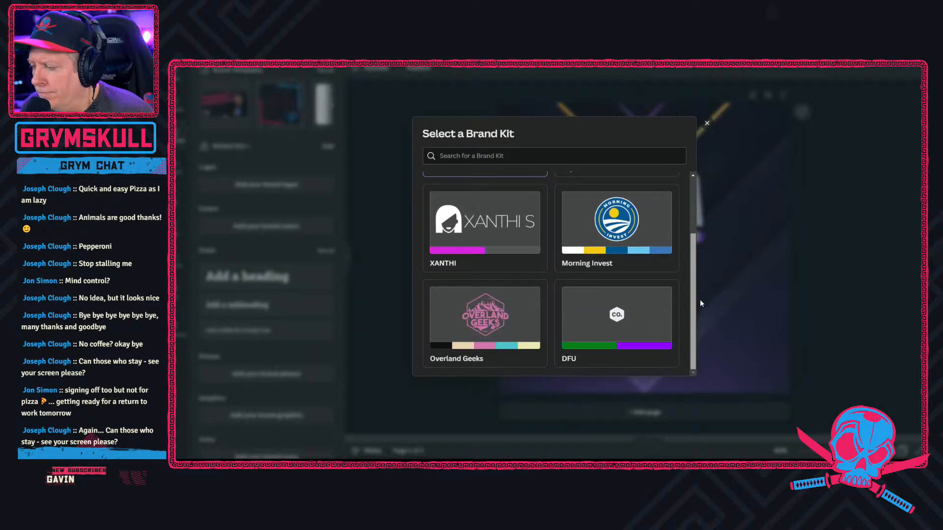
left_click_drag(694, 296, 694, 149)
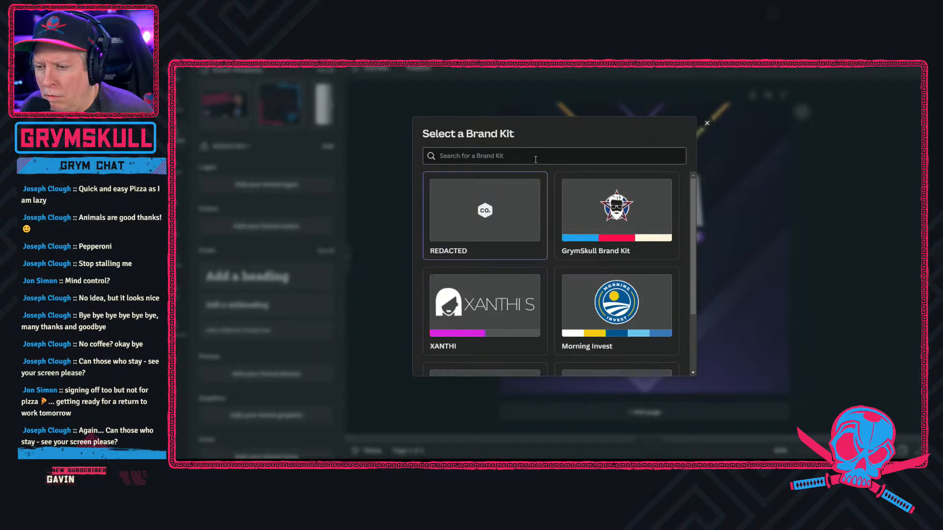
left_click(706, 123)
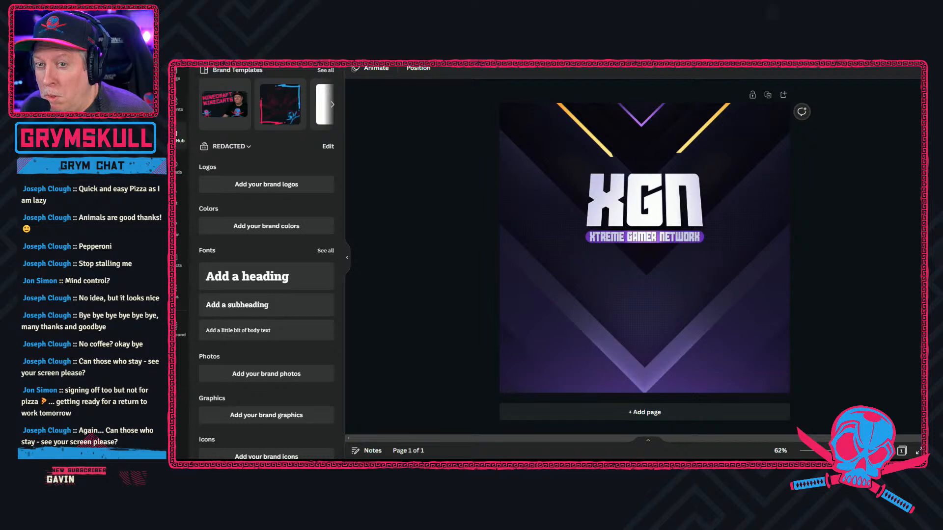
Step: Search the help for "Brand Hub" and read the "Setting up Brand Kits" article down to the "Creating multiple Brand Kits" instructions
left_click(182, 49)
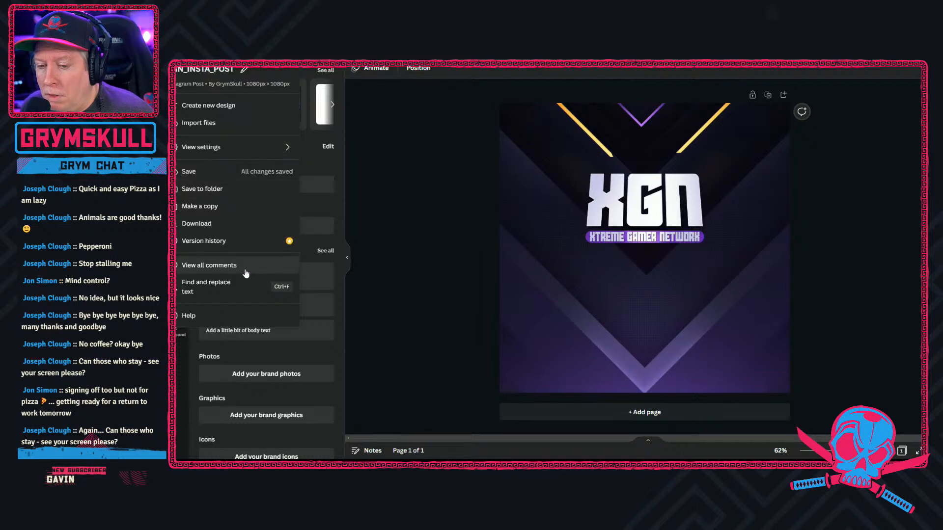
left_click(187, 315)
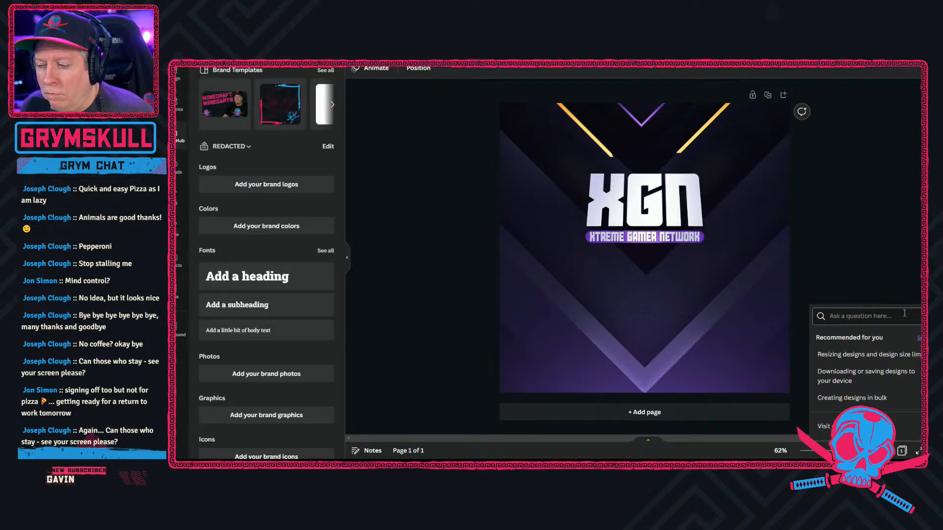
type("Brand Hub")
key("Return")
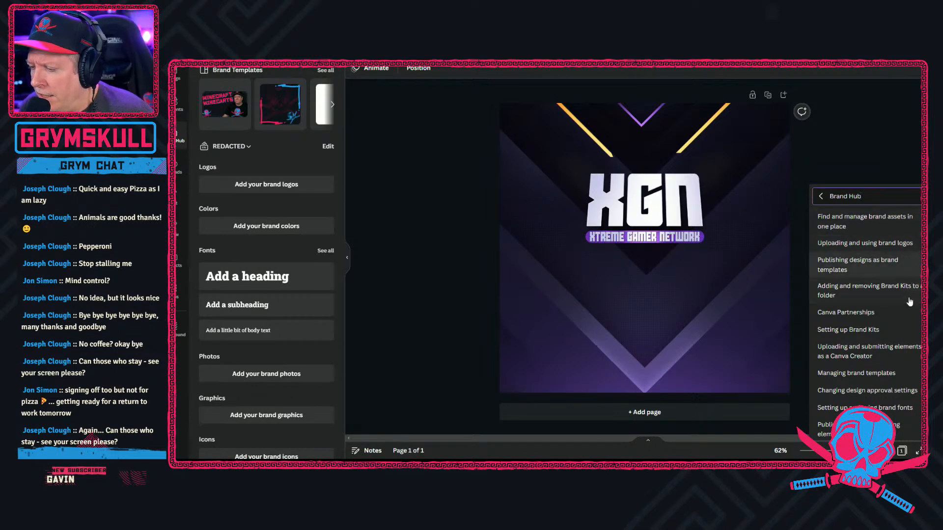
left_click(909, 327)
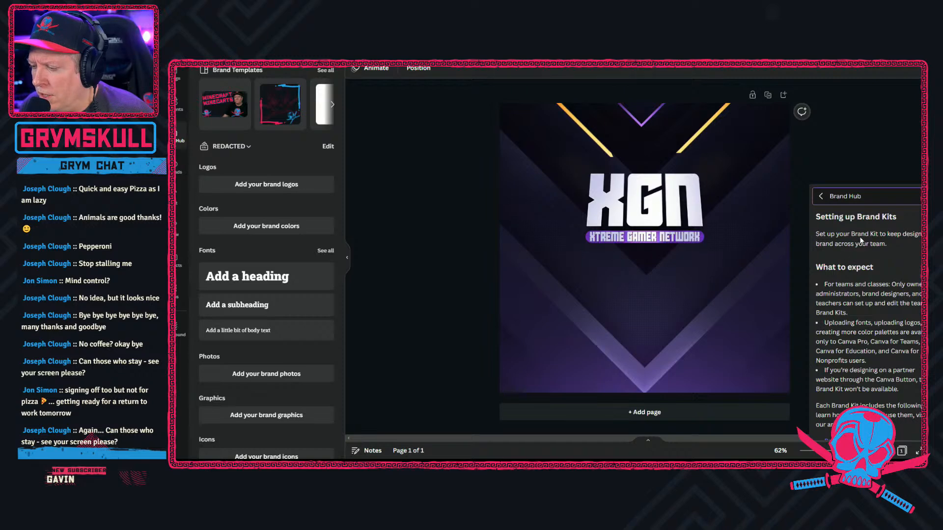
scroll(867, 265, "down", 1)
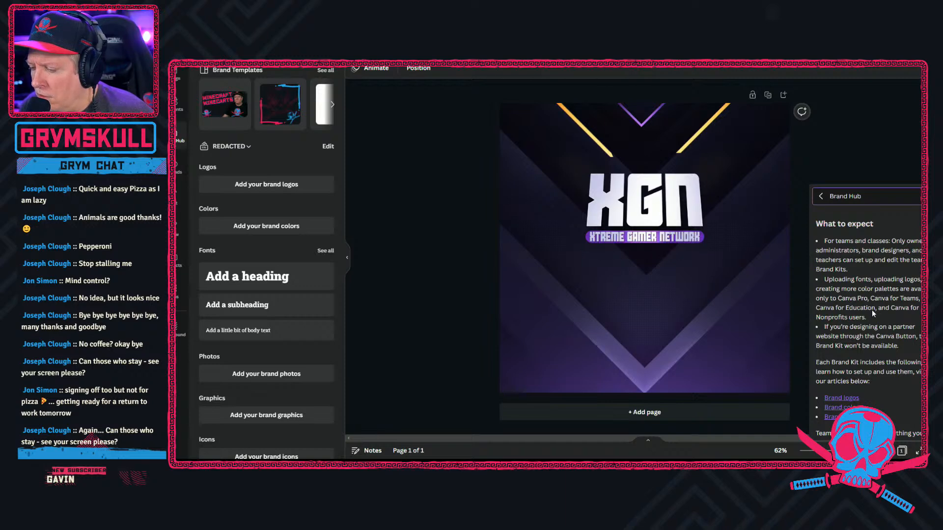
scroll(871, 309, "down", 1)
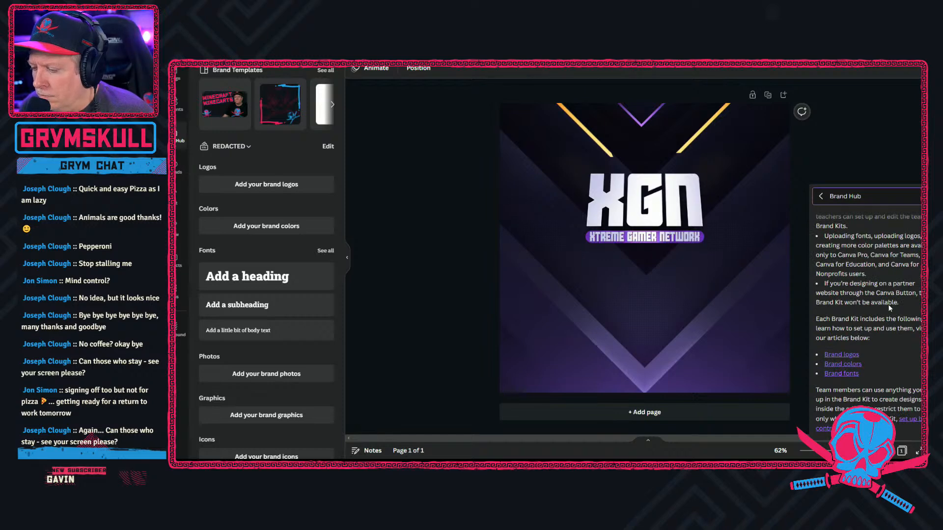
scroll(890, 308, "down", 3)
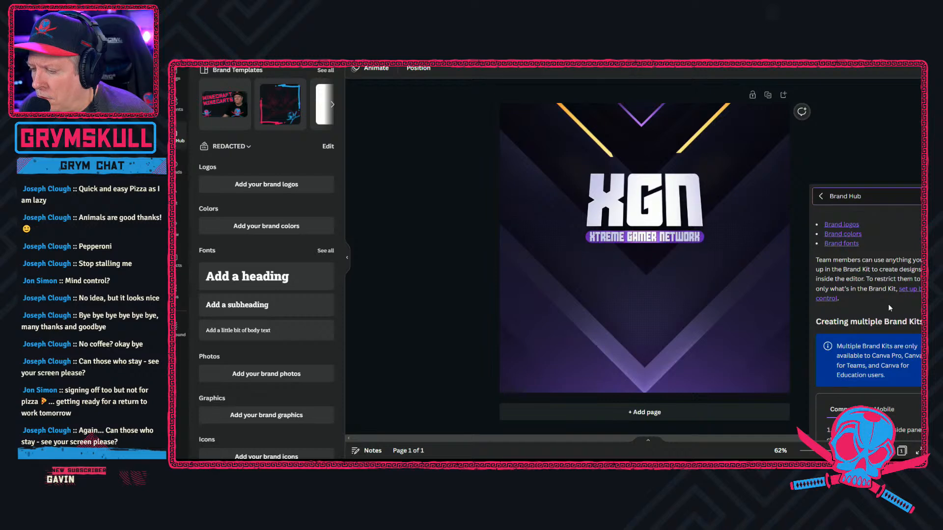
scroll(890, 308, "down", 1)
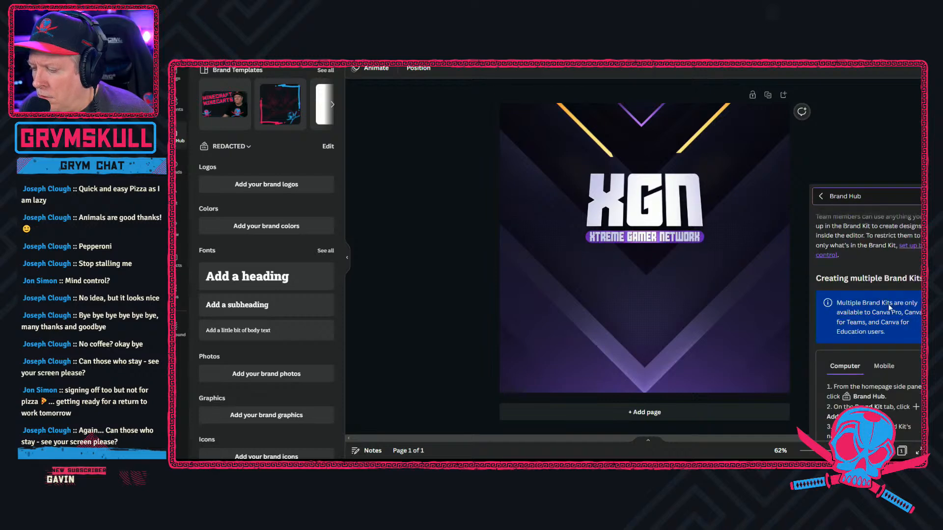
scroll(890, 308, "down", 1)
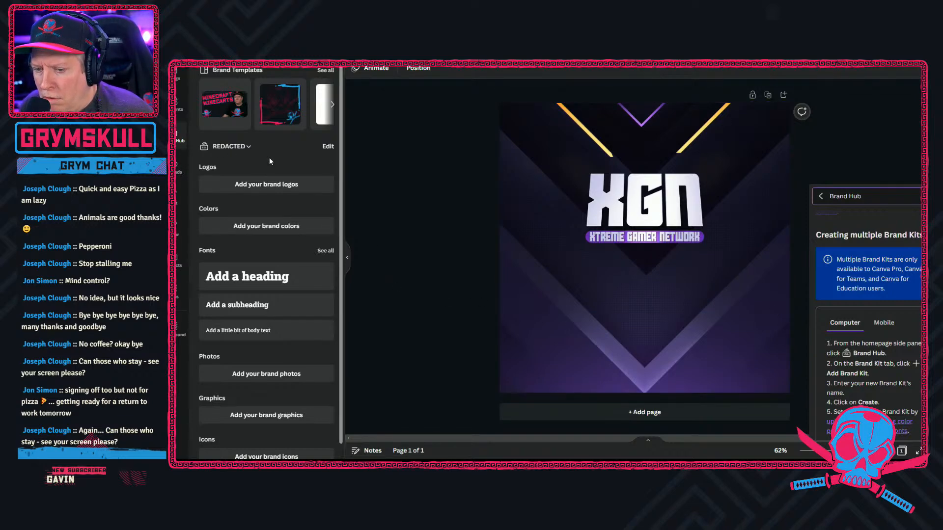
Step: Recheck the REDACTED kit's sections and the brand kit list, and look through more of the brand templates
scroll(296, 185, "down", 1)
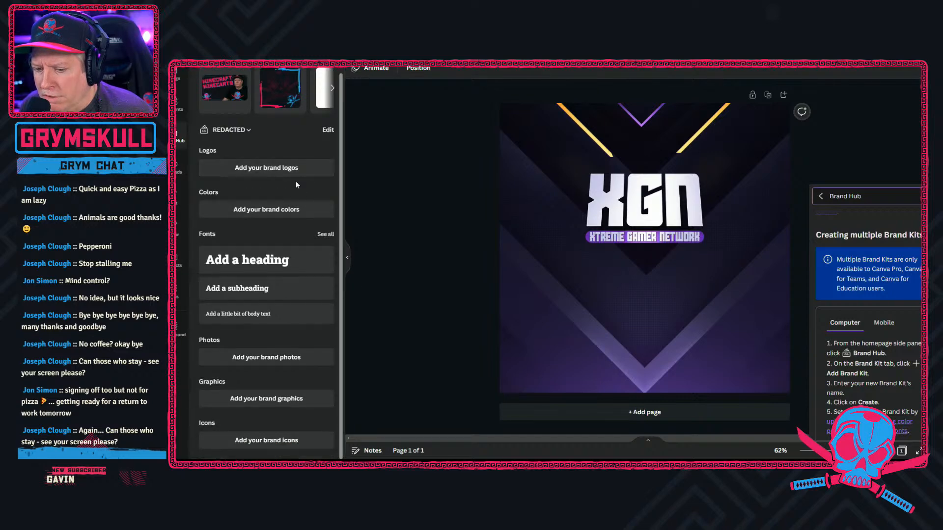
scroll(296, 182, "up", 1)
left_click(246, 144)
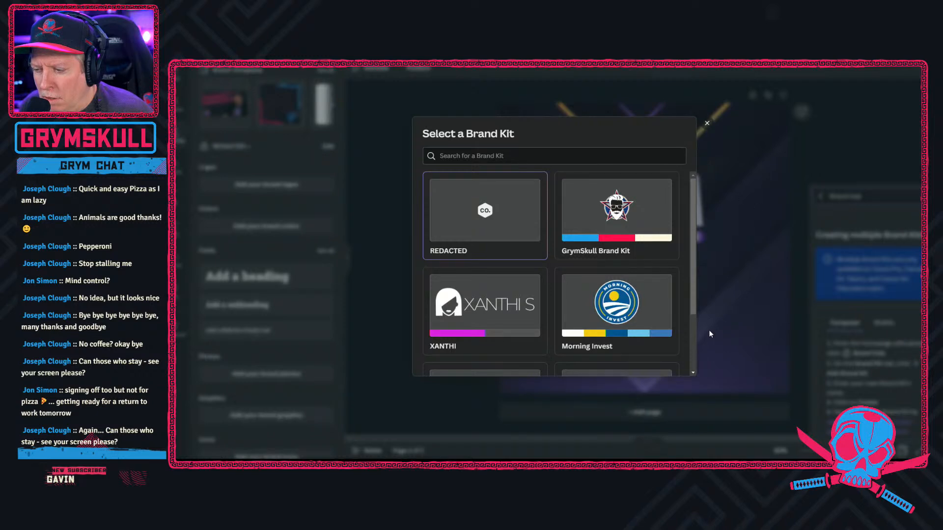
scroll(696, 369, "down", 2)
scroll(698, 360, "up", 2)
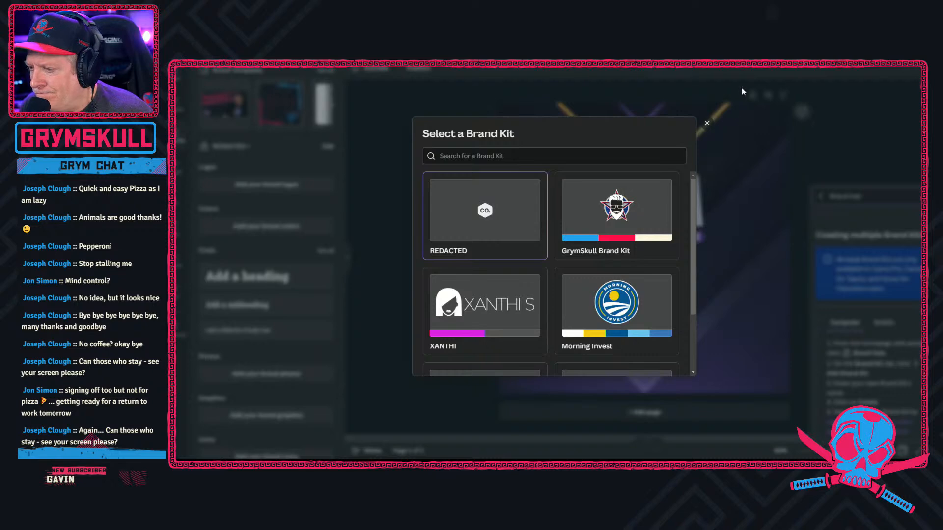
left_click(706, 123)
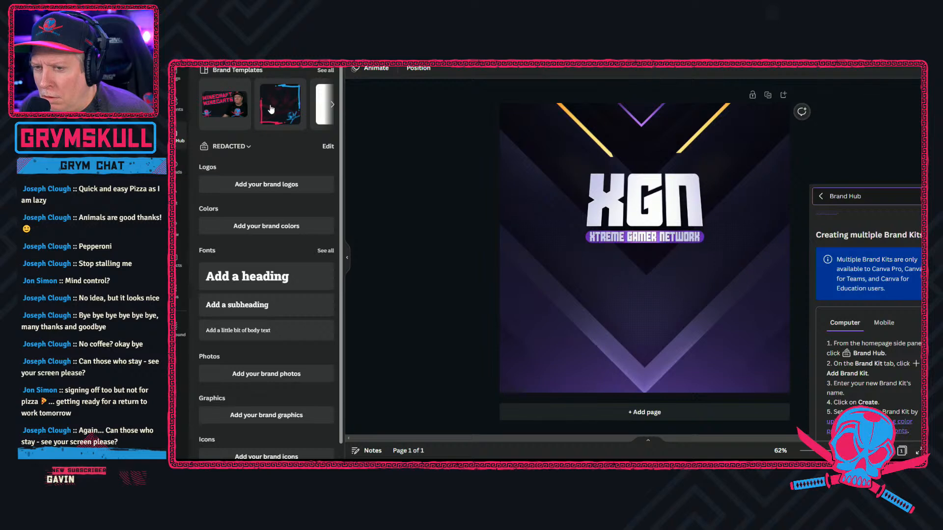
left_click(332, 105)
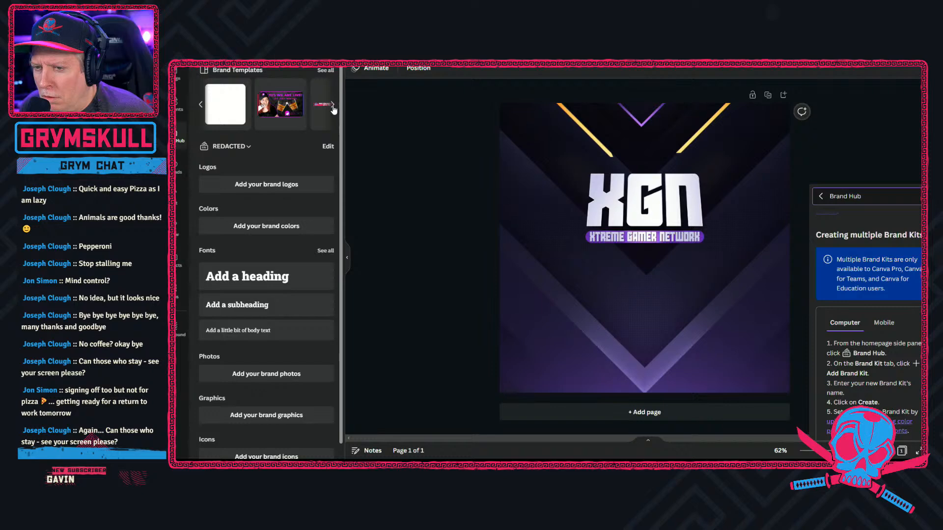
Step: View the complete list of brand templates and return to the brand kit overview
left_click(332, 105)
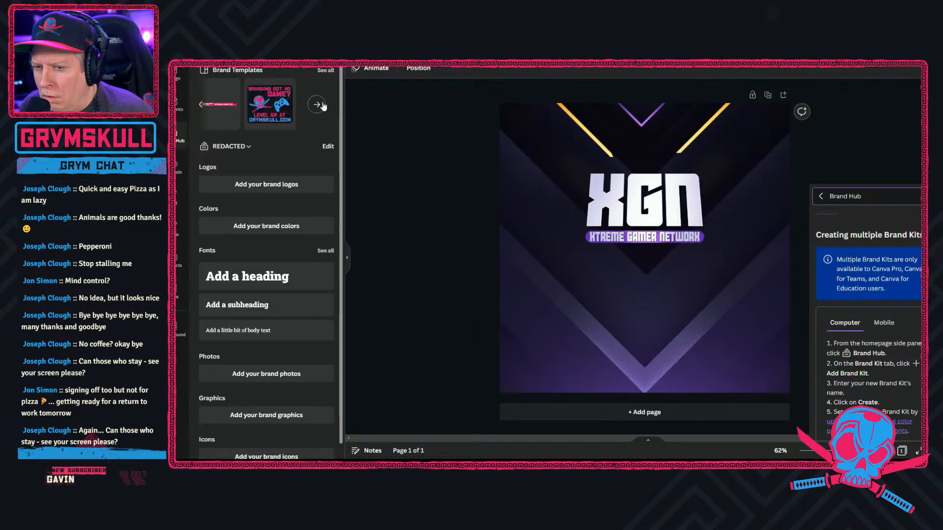
left_click(322, 103)
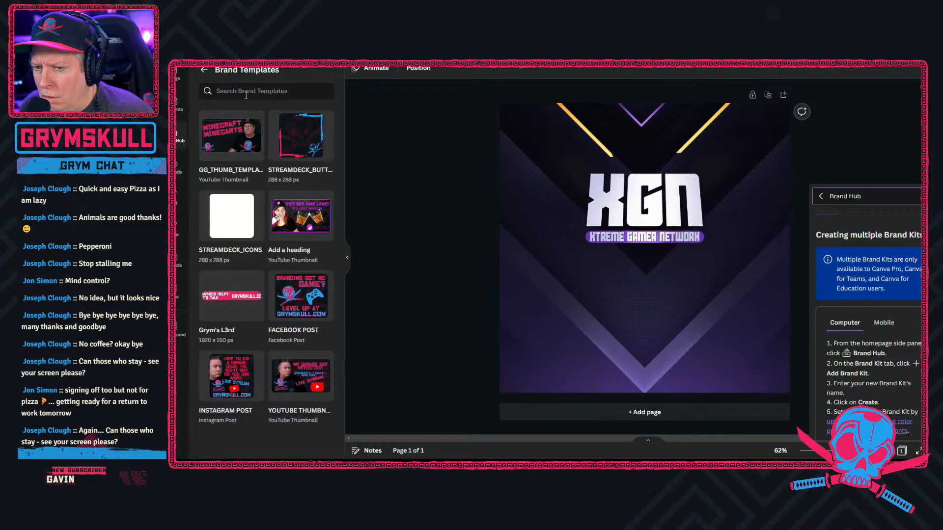
left_click(205, 71)
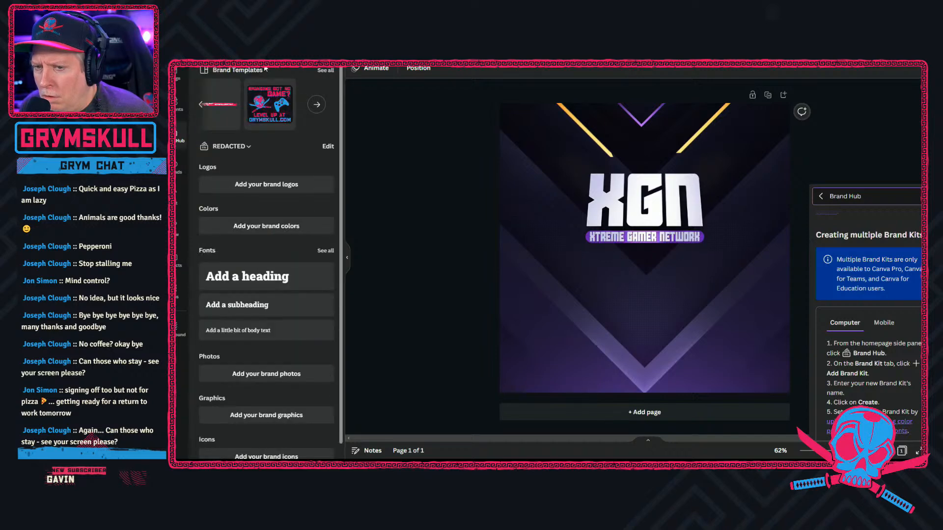
Step: Look through the available brand kits and switch from REDACTED to the GrymSkull Brand Kit
left_click(203, 148)
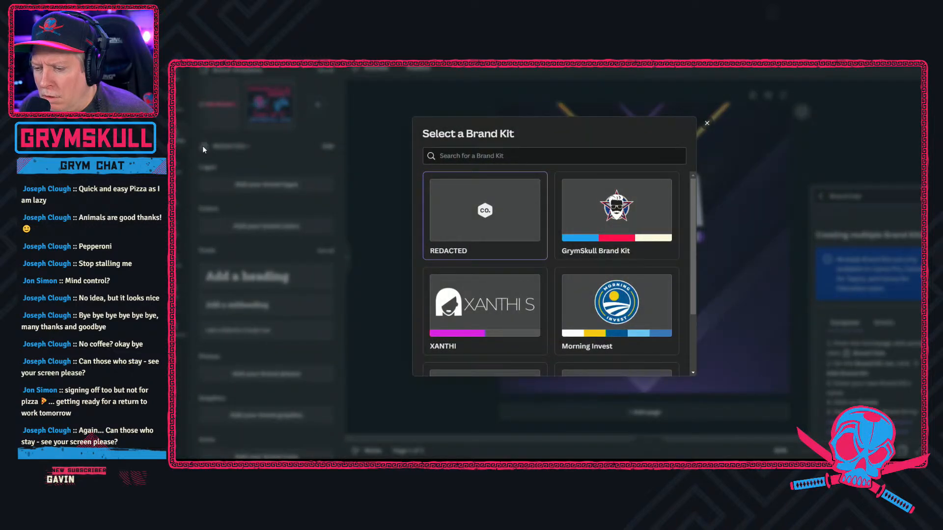
scroll(474, 222, "down", 2)
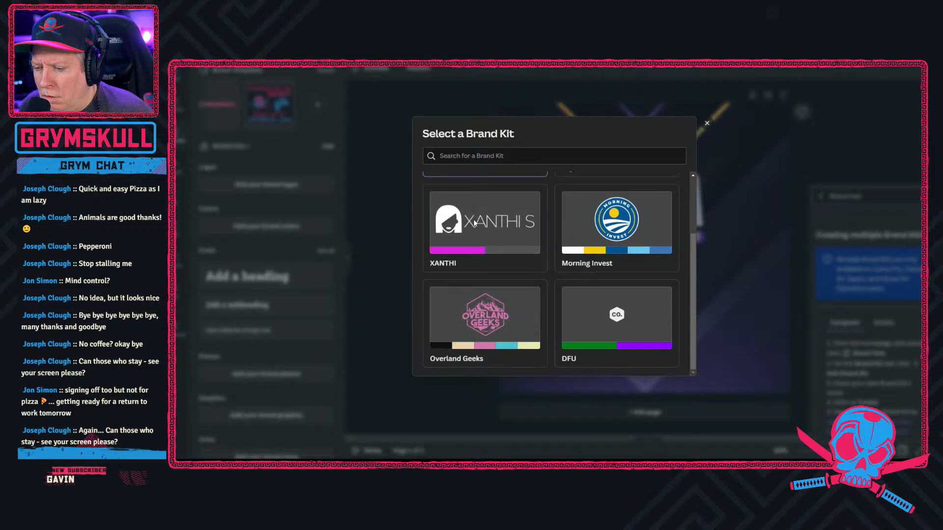
scroll(474, 222, "up", 2)
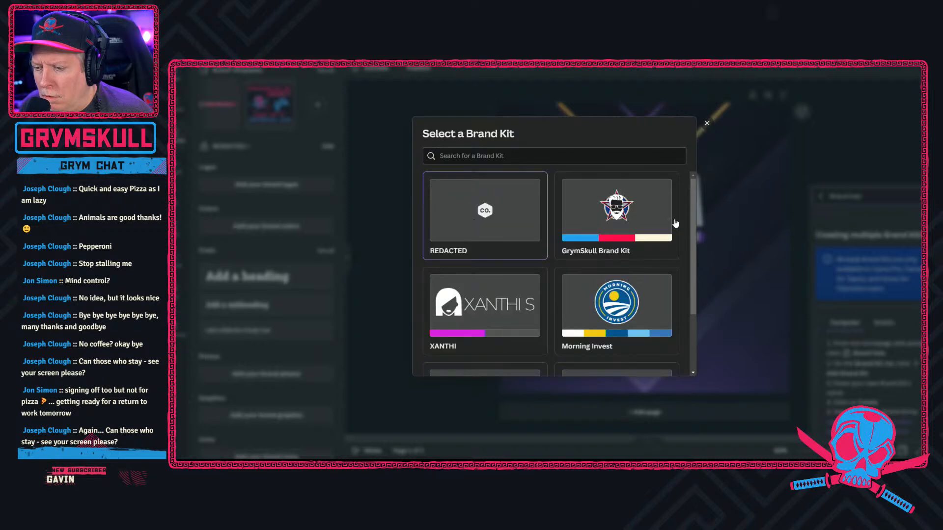
left_click(638, 246)
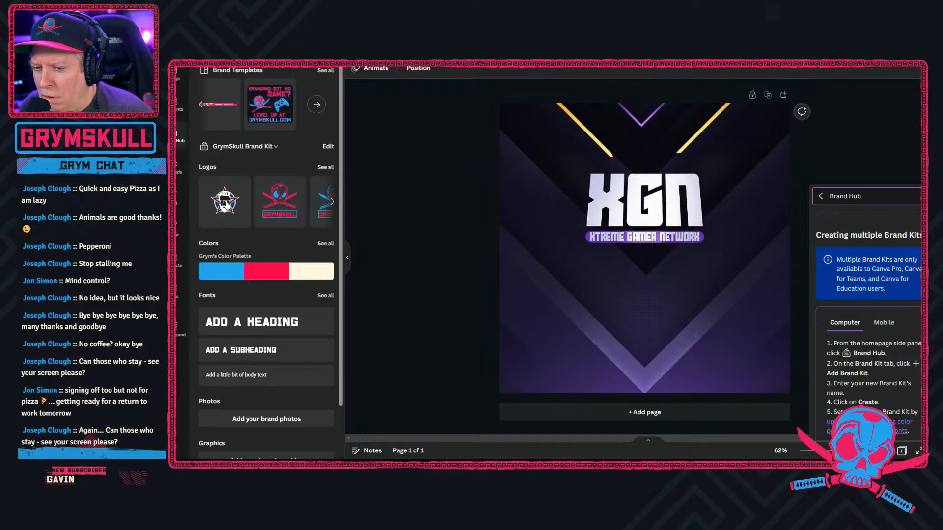
Step: Delete the untitled bearded-face star logo from the GrymSkull Brand Kit, leaving no copy of it on the design
left_click(225, 201)
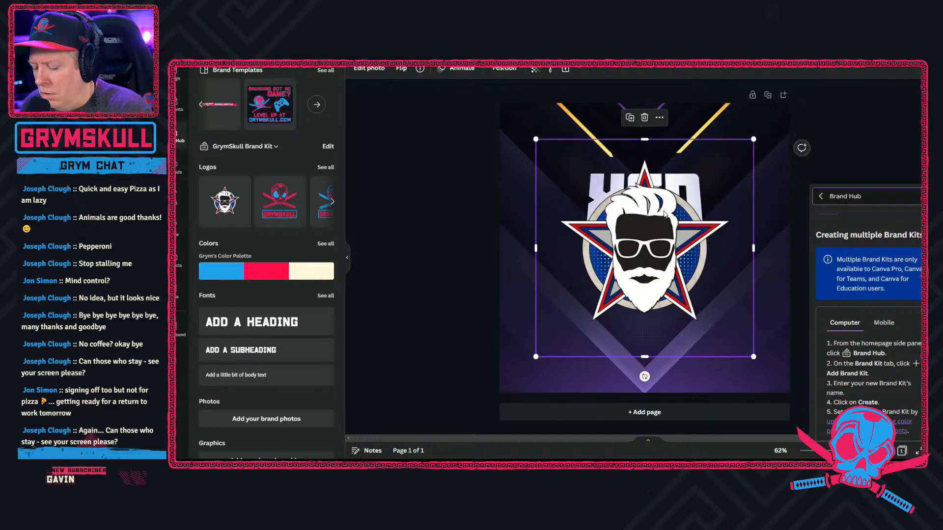
key("Delete")
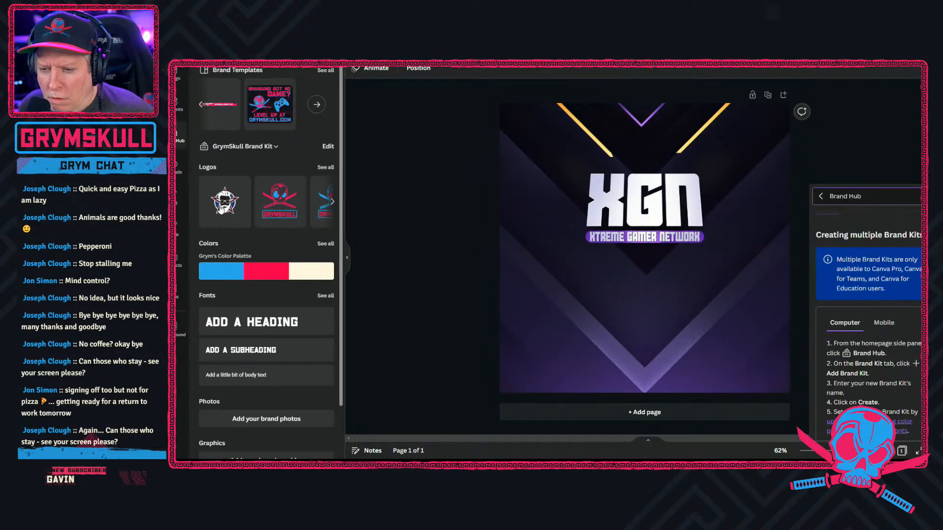
left_click(326, 146)
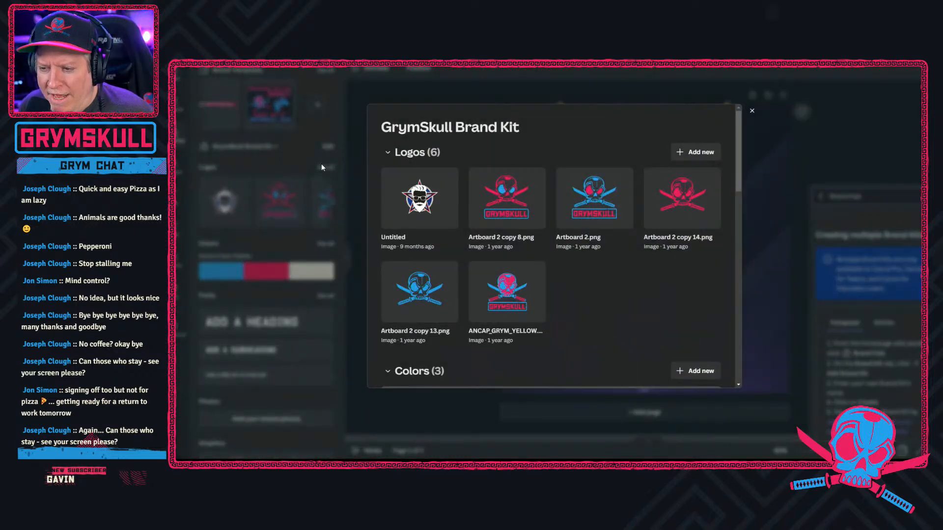
left_click(447, 179)
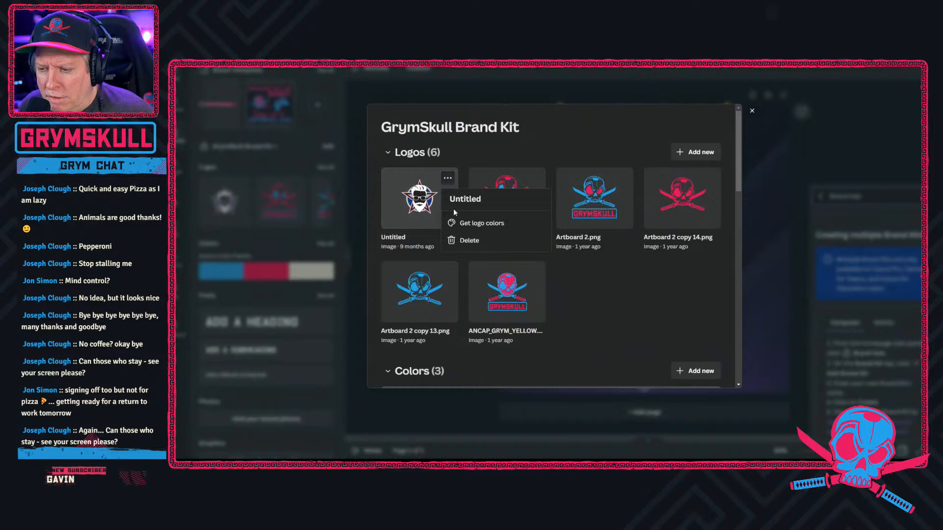
left_click(467, 240)
left_click(630, 283)
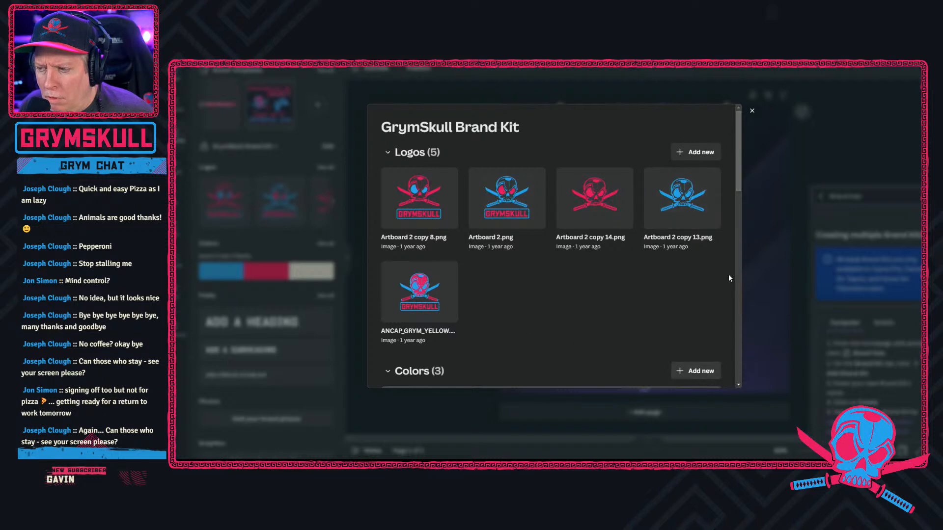
left_click(752, 111)
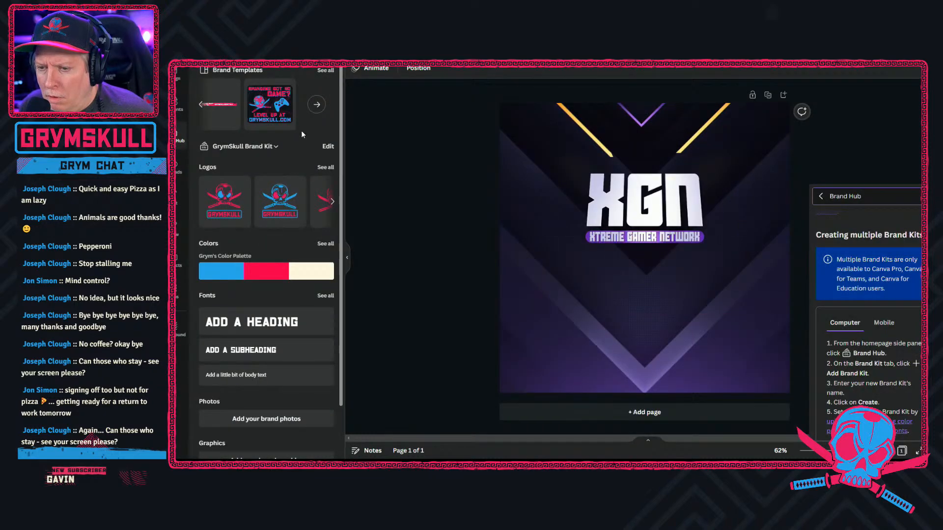
Step: Read the rest of the Brand Kits help article, from creating and duplicating kits through the sections on switching kits
scroll(296, 248, "down", 2)
scroll(275, 206, "up", 2)
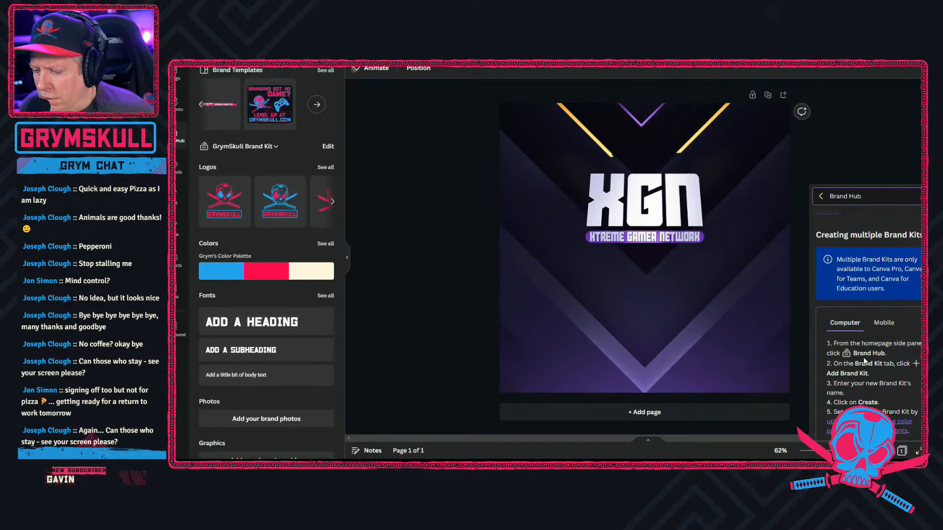
scroll(863, 356, "down", 2)
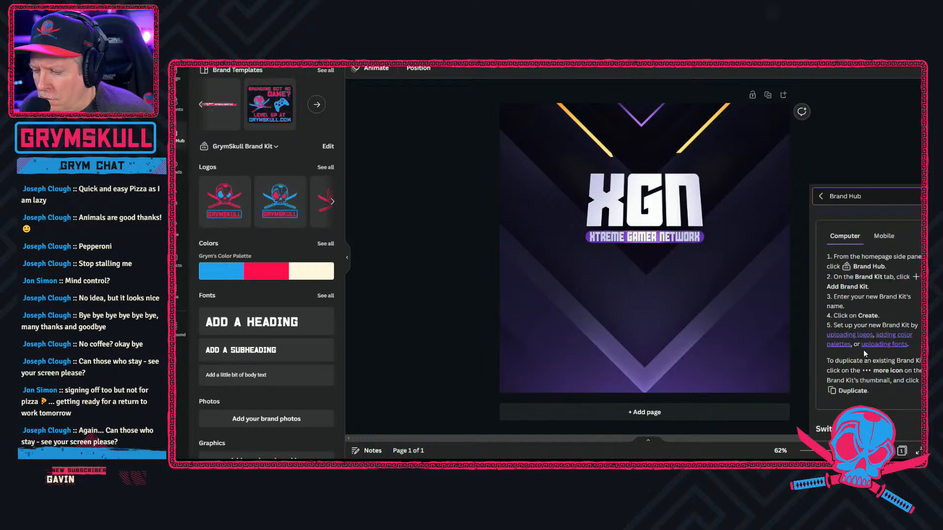
scroll(865, 326, "down", 1)
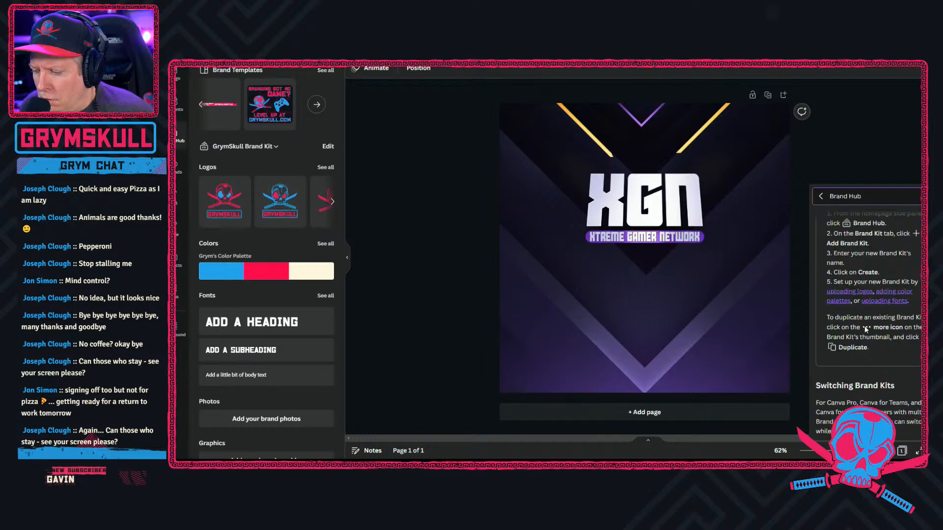
scroll(865, 326, "down", 3)
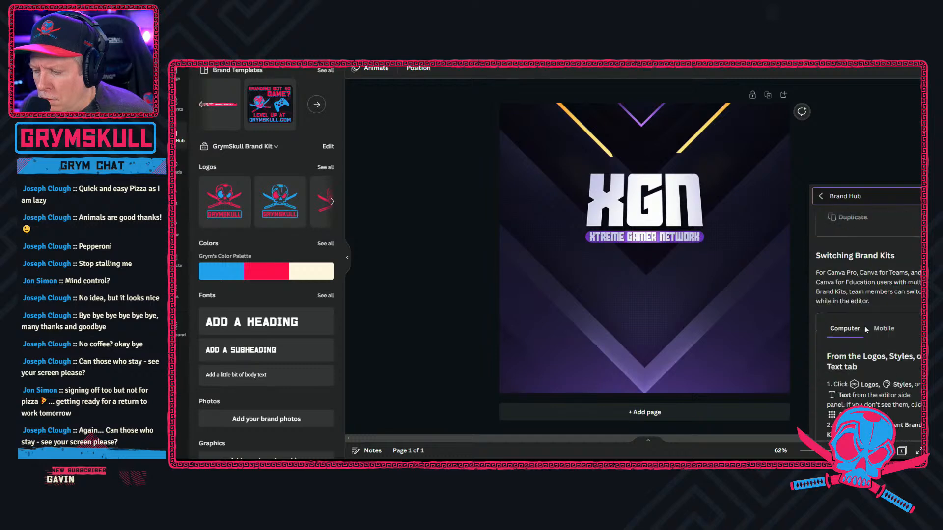
scroll(865, 324, "down", 3)
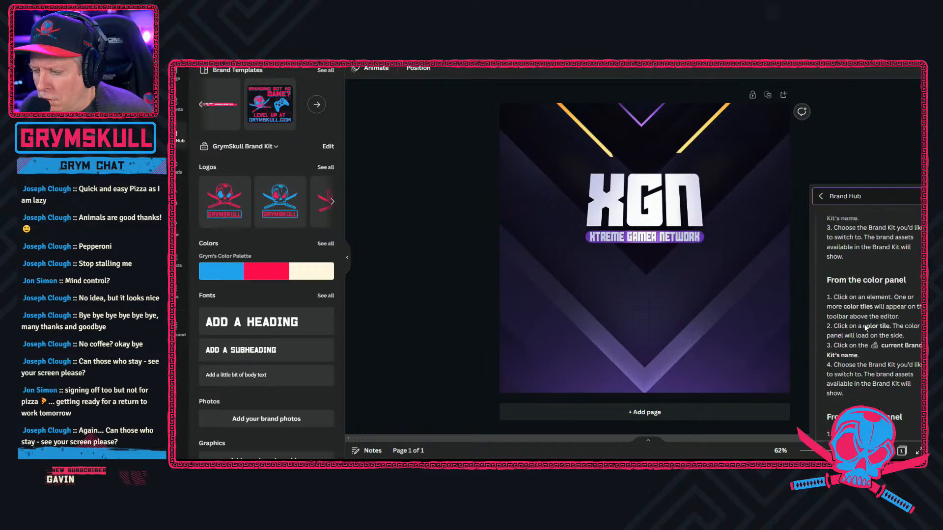
scroll(864, 324, "down", 4)
scroll(865, 325, "down", 1)
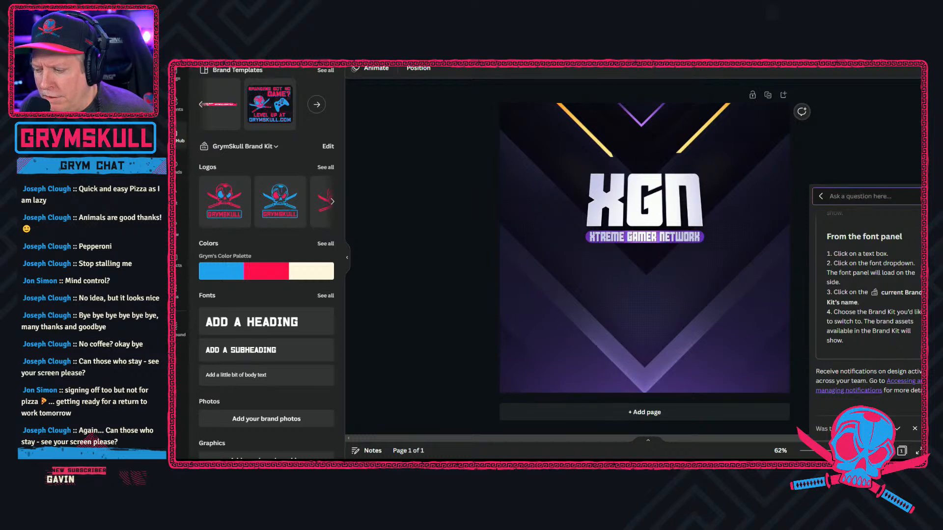
Step: Rate the Brand Kits help article as helpful without a comment and close the help
left_click(914, 430)
scroll(870, 324, "down", 2)
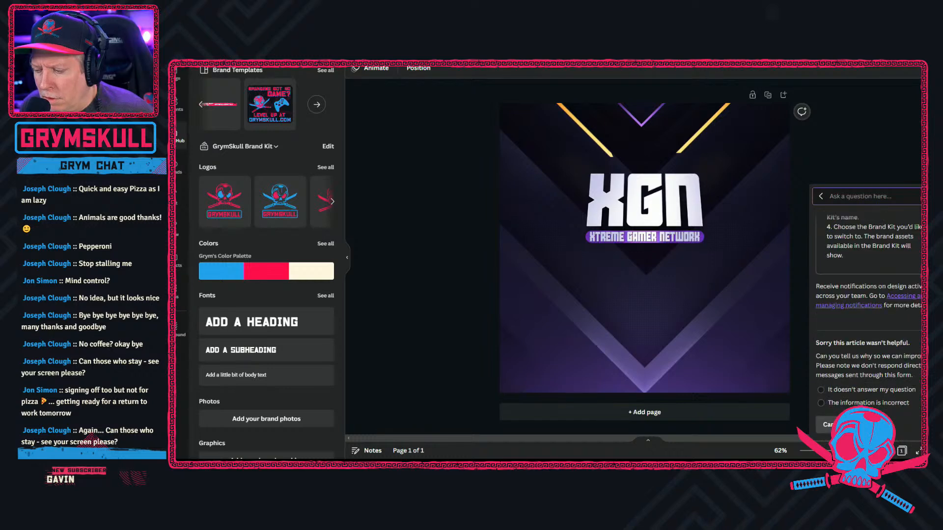
scroll(892, 360, "up", 2)
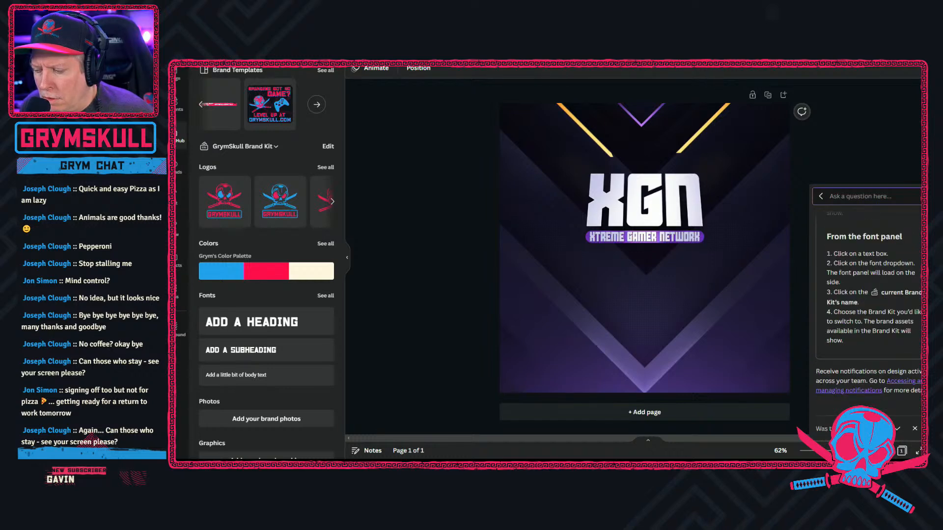
left_click(897, 429)
scroll(844, 393, "down", 2)
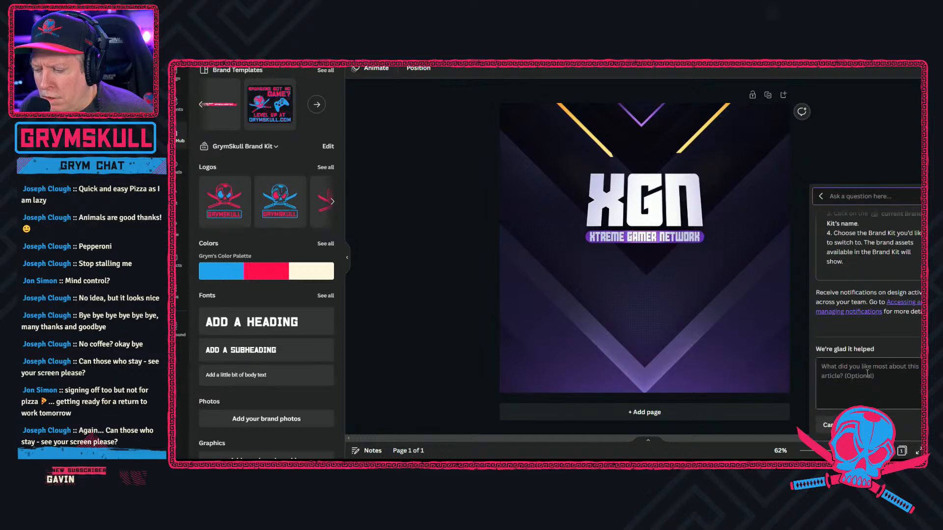
left_click(828, 425)
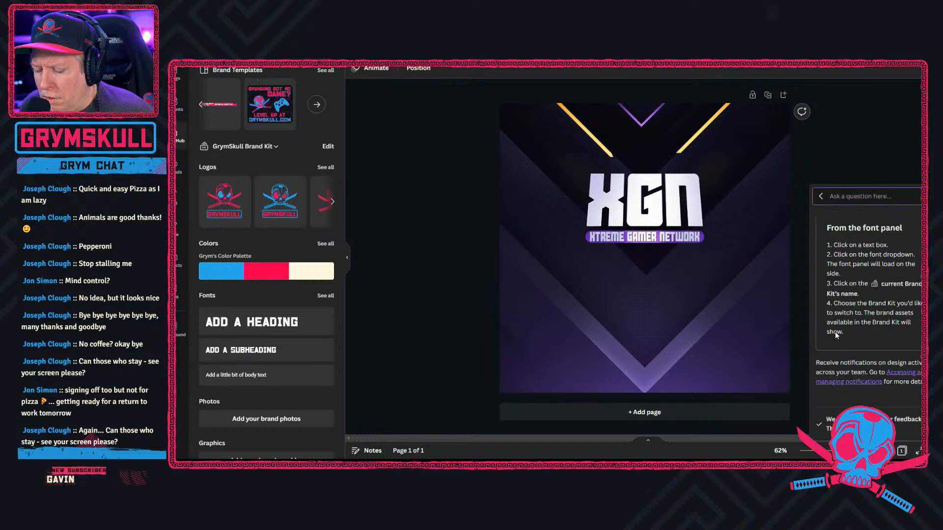
left_click(819, 198)
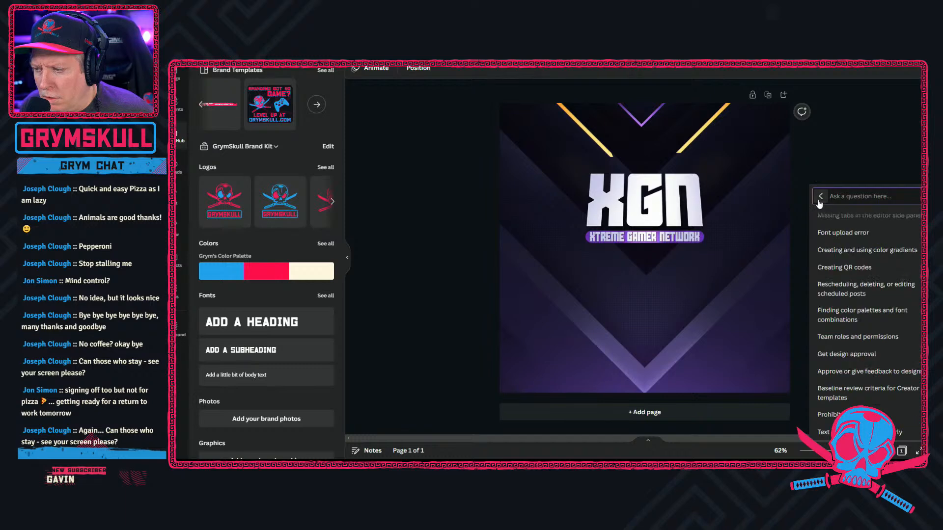
left_click(819, 197)
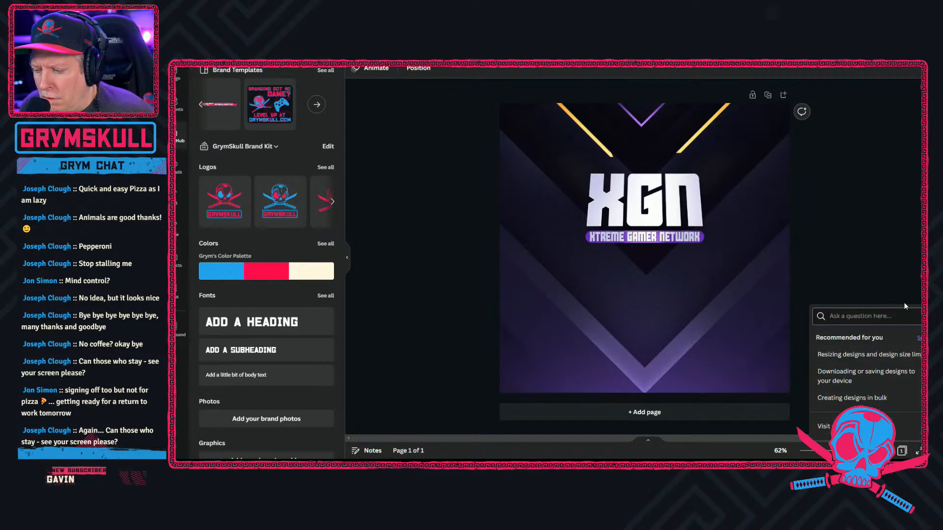
left_click(896, 278)
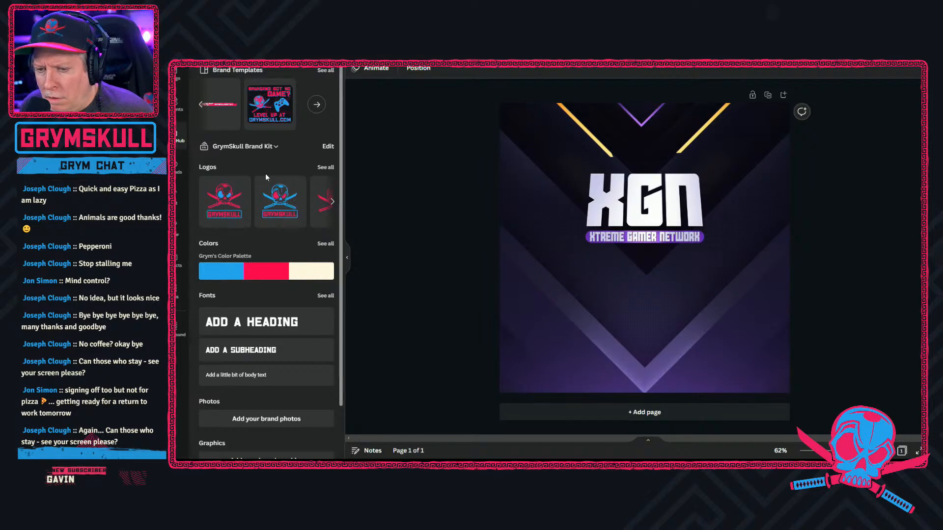
Step: Look for a way to add a brand kit in the kit selection, the Brand Hub and the list of new design types
left_click(205, 147)
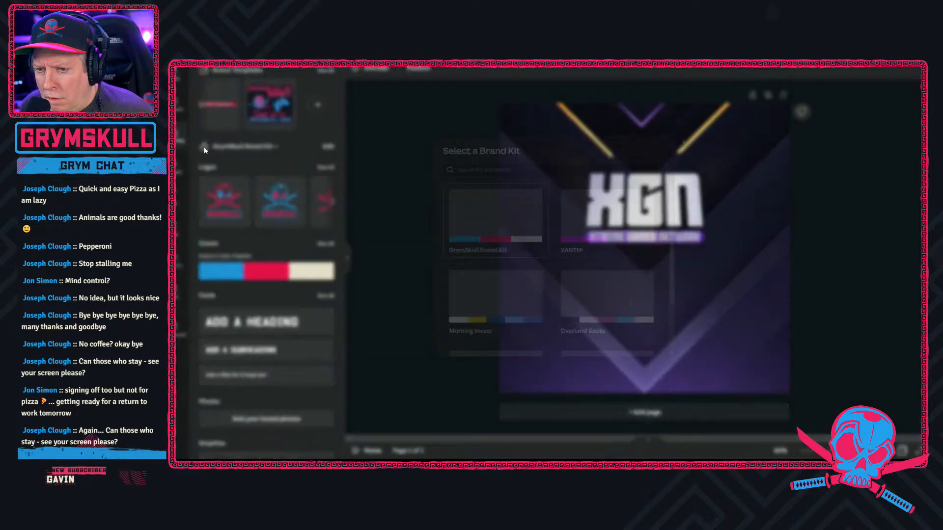
left_click(204, 146)
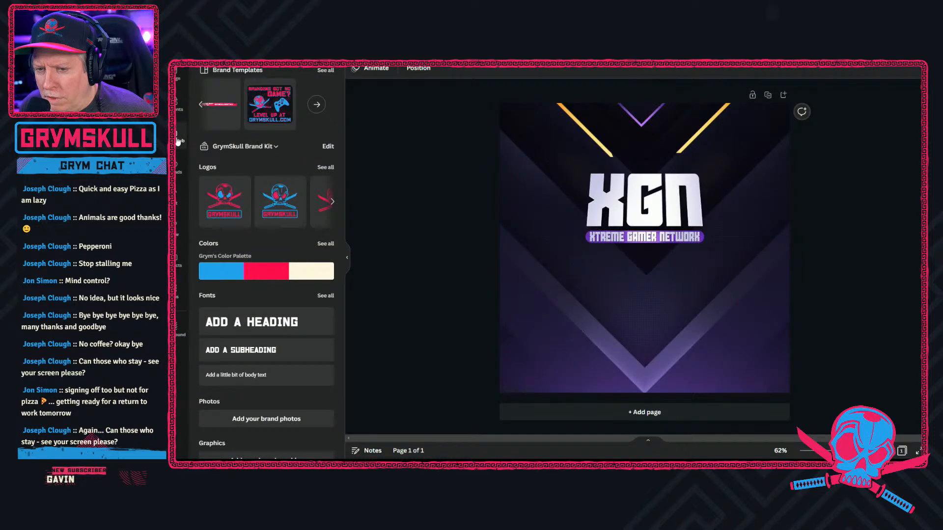
left_click(347, 262)
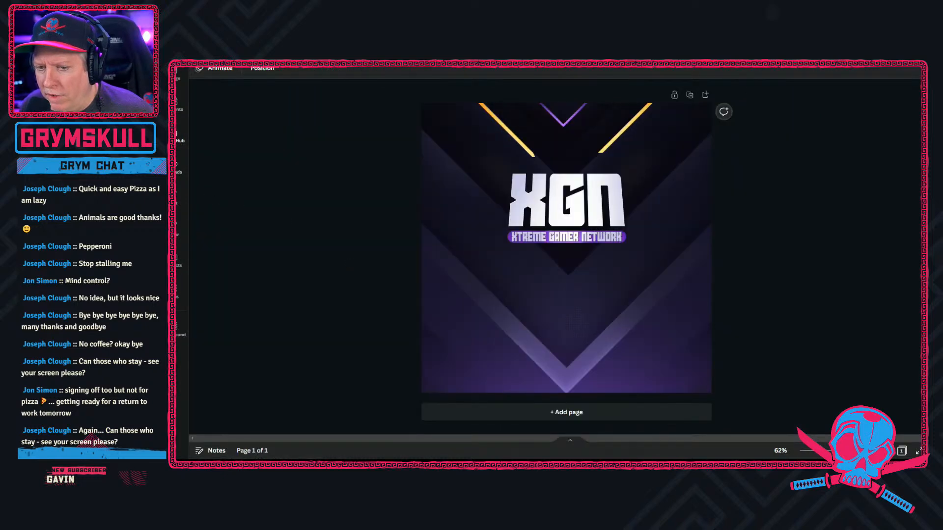
left_click(178, 137)
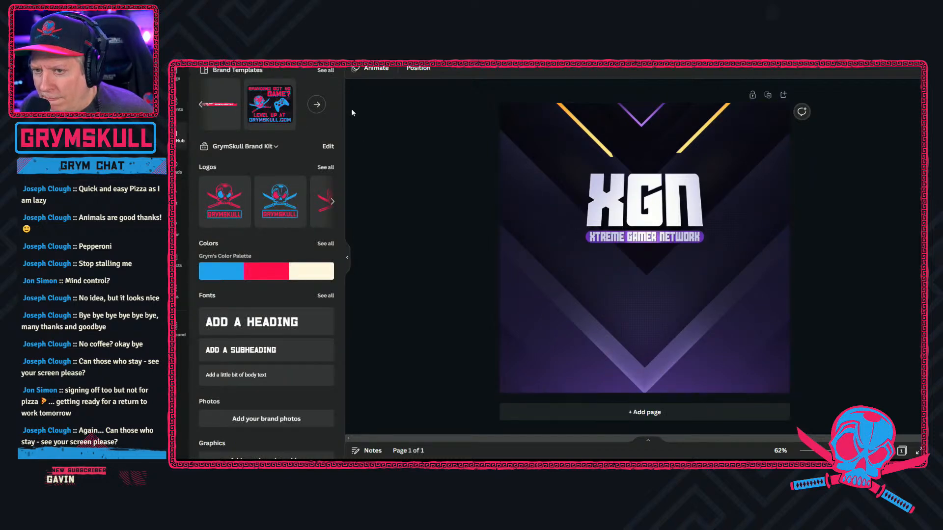
left_click(299, 30)
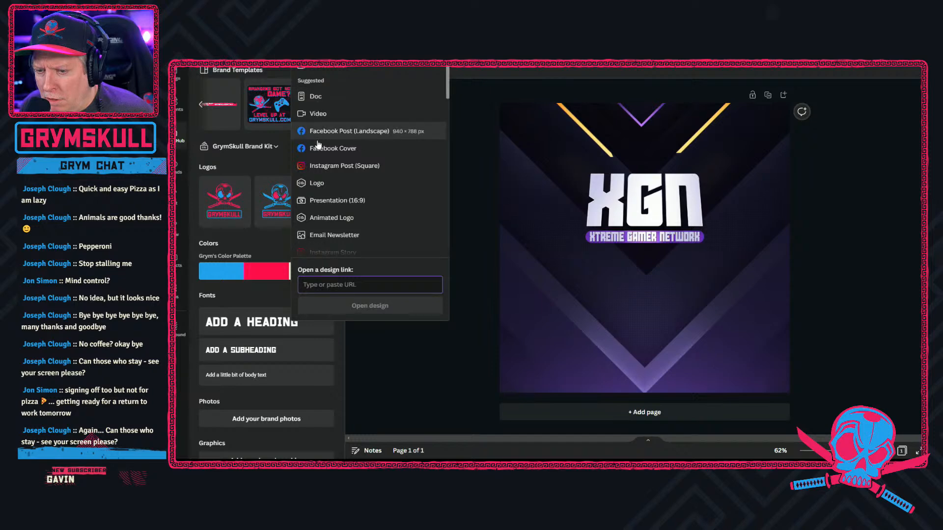
scroll(359, 203, "down", 4)
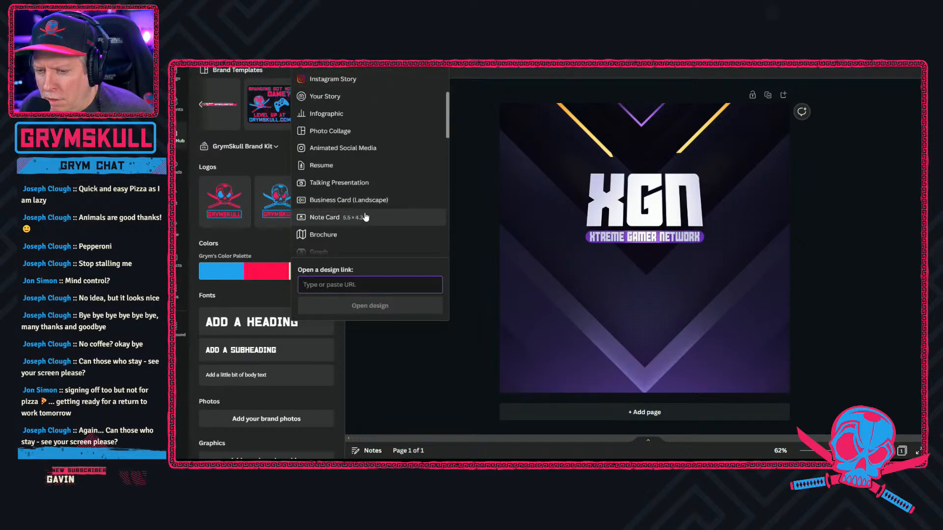
scroll(363, 235, "down", 2)
scroll(364, 236, "down", 5)
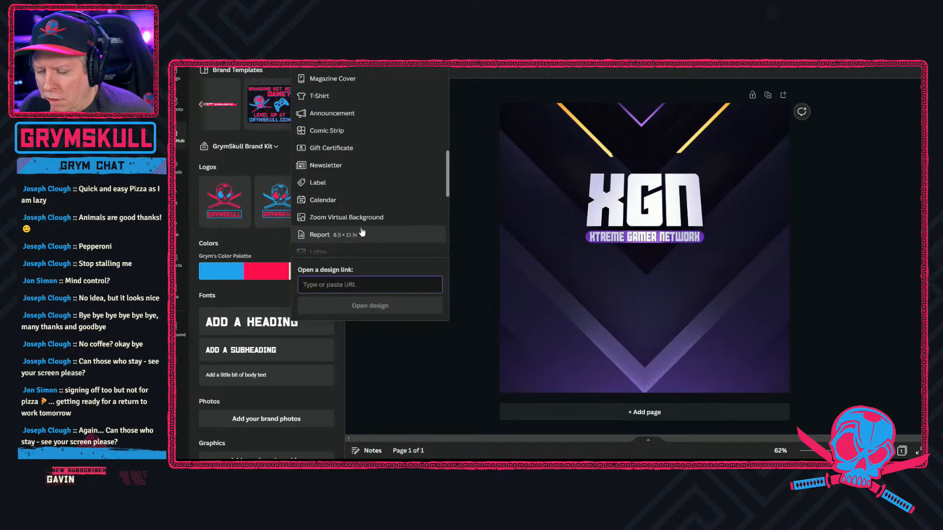
scroll(363, 212, "up", 11)
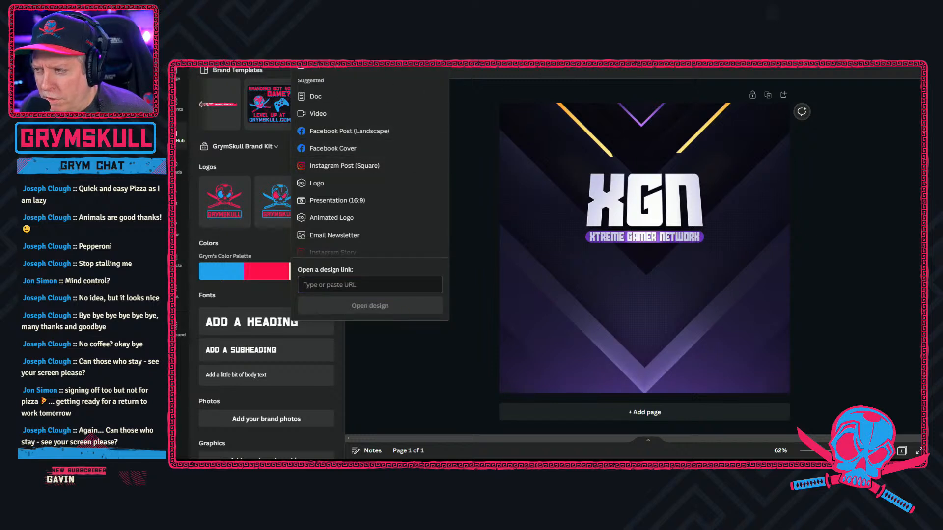
key("Escape")
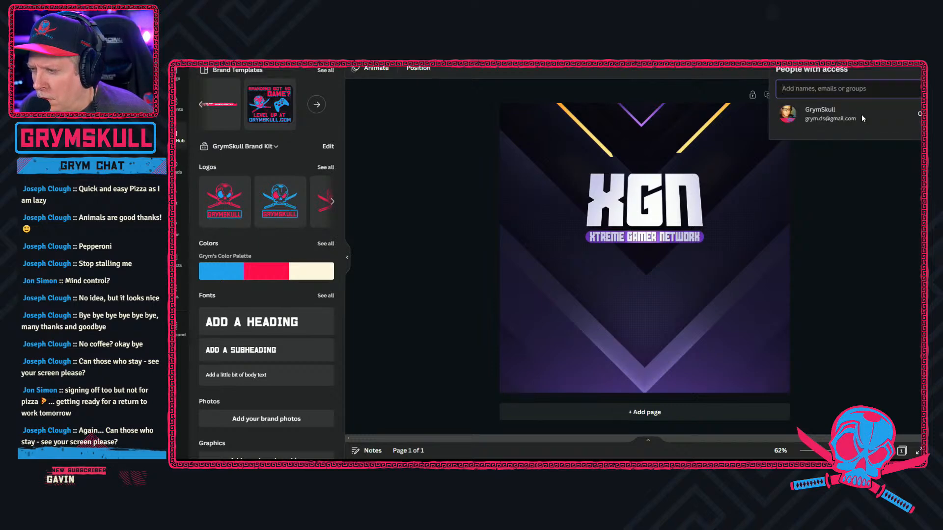
Step: Dismiss the sharing and insights pop-ups and look for a brand kit creation option in the app menu, templates and GrymSkull Brand Kit sections
key("Escape")
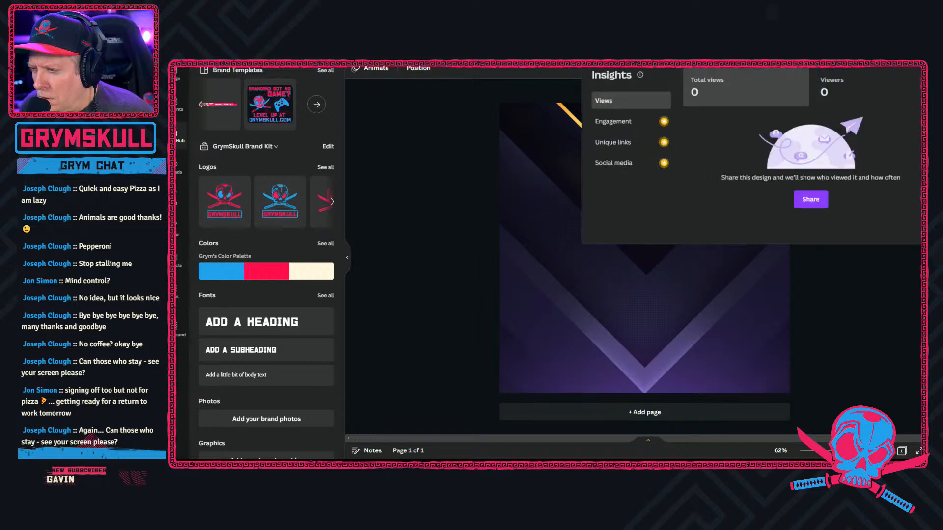
key("Escape")
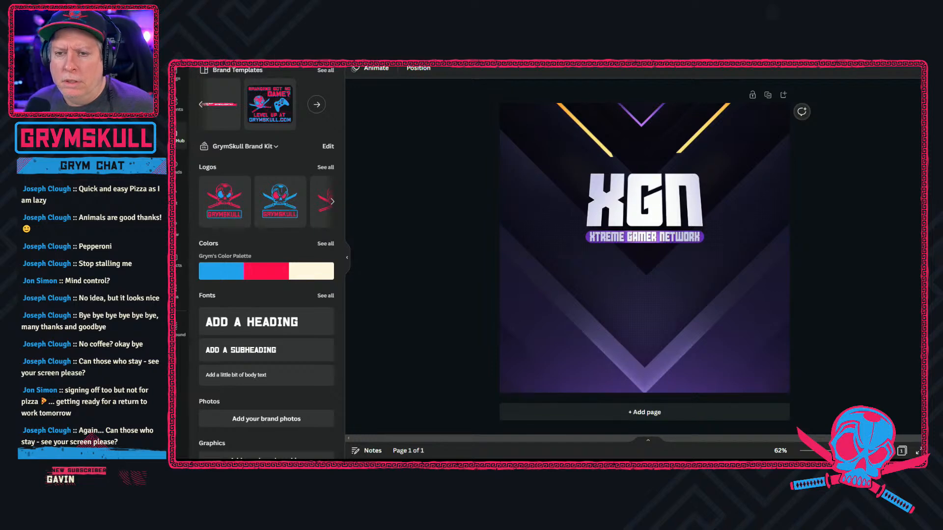
left_click(177, 28)
mouse_move(181, 74)
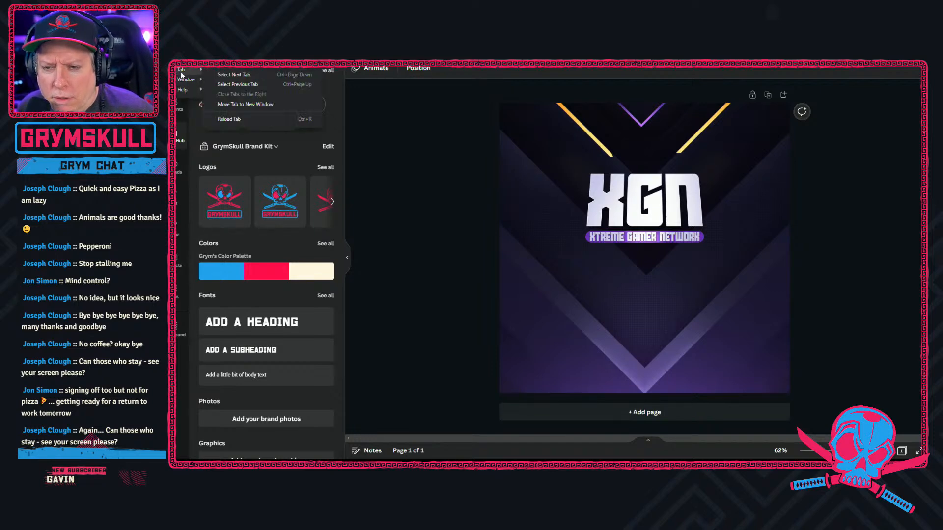
left_click(178, 28)
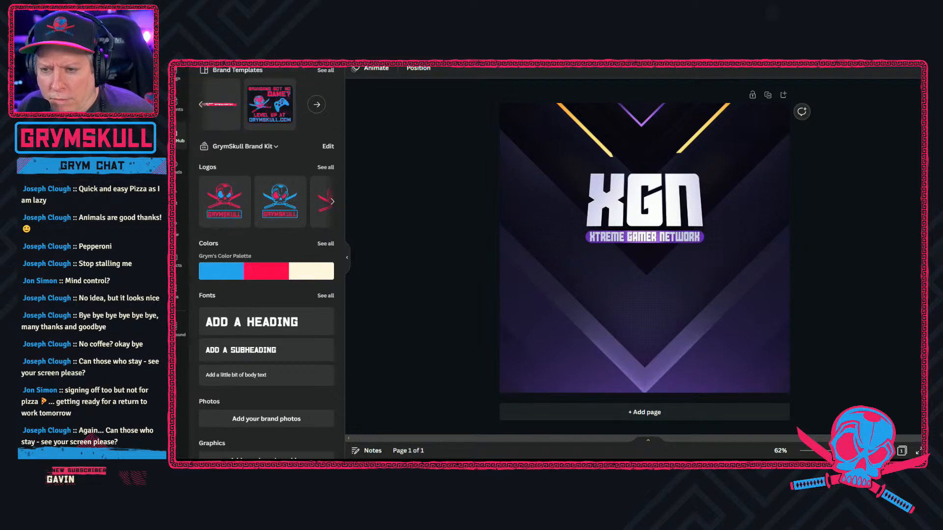
left_click(177, 75)
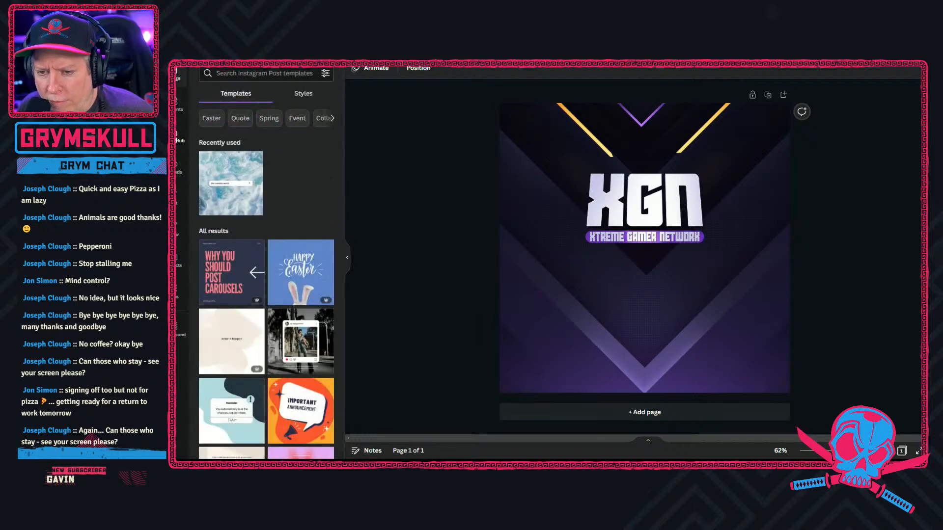
left_click(179, 136)
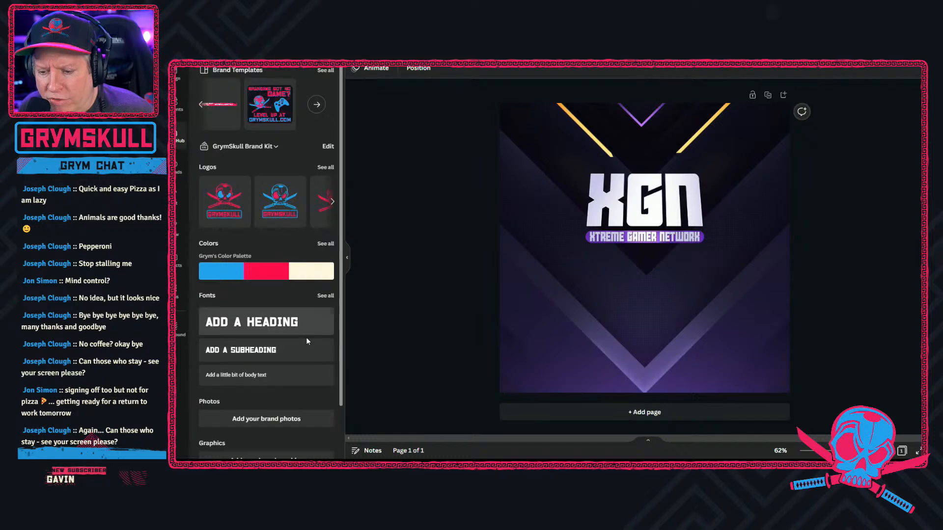
scroll(302, 389, "down", 1)
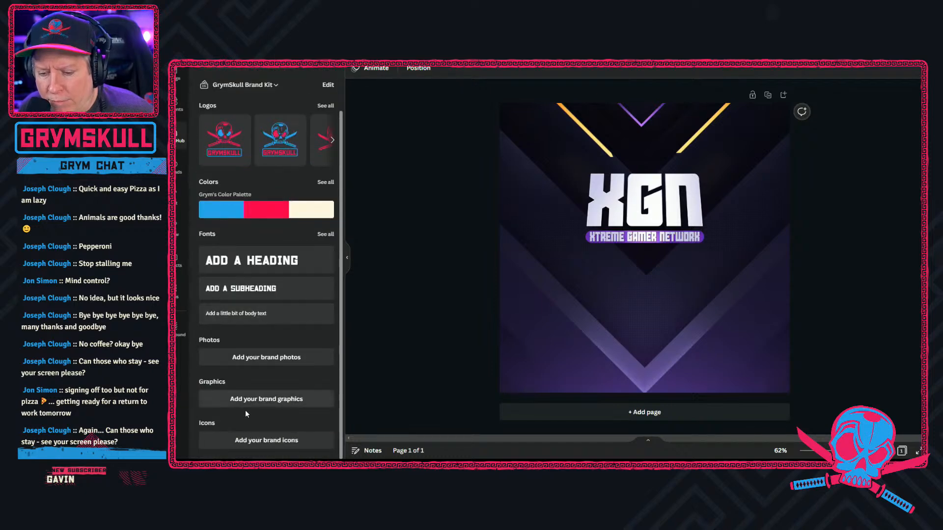
scroll(244, 417, "up", 3)
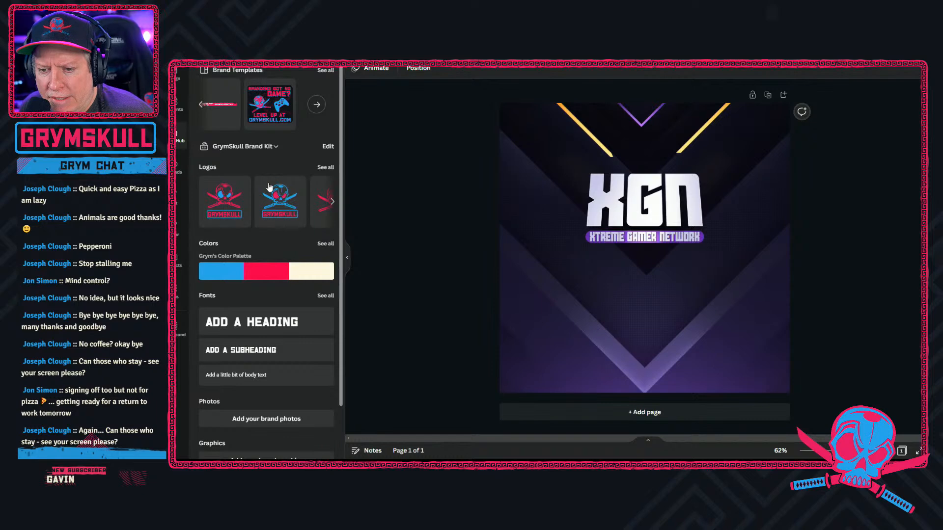
Step: Switch to the REDACTED brand kit to check its contents and return to the GrymSkull Brand Kit
left_click(242, 147)
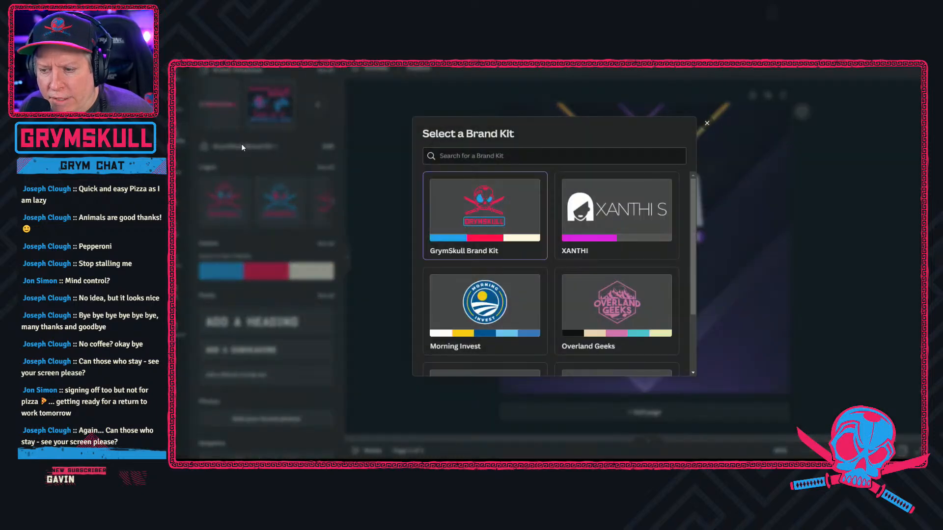
scroll(676, 227, "down", 2)
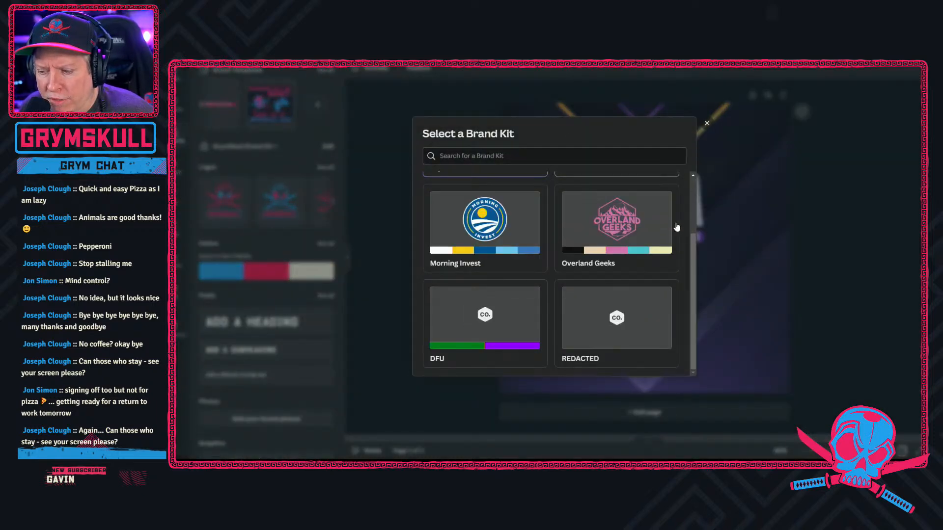
left_click(652, 357)
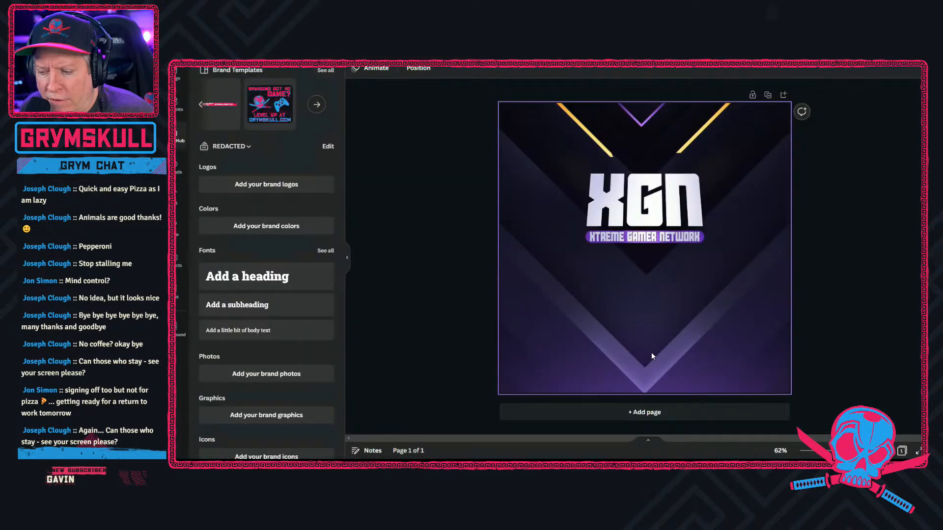
left_click(234, 143)
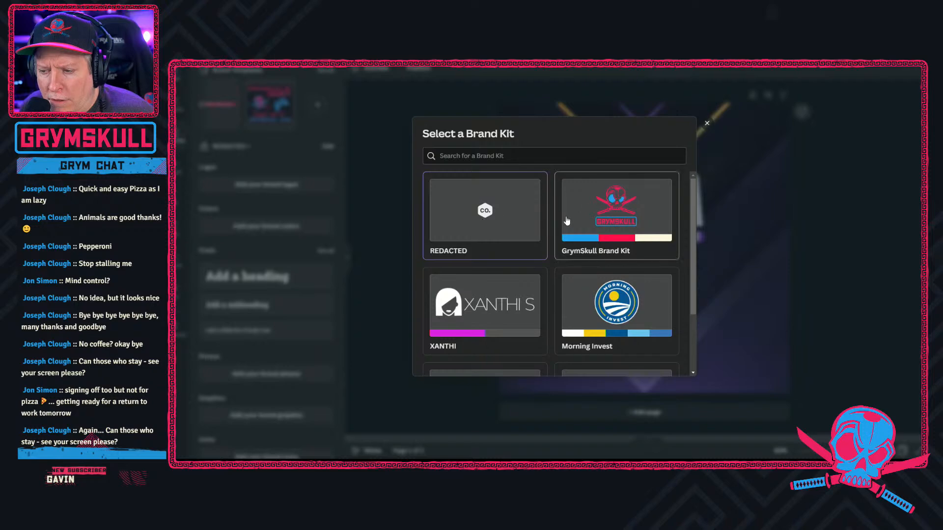
left_click(615, 215)
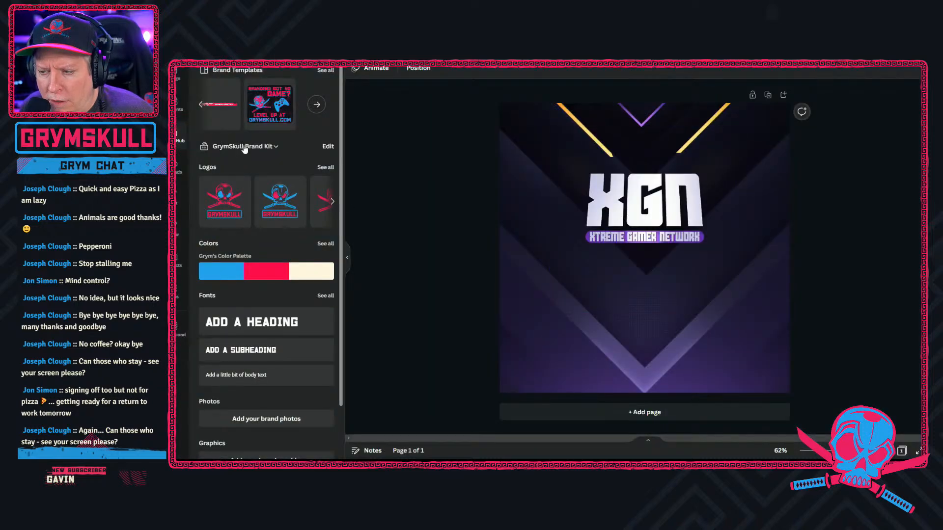
Step: Switch to the XANTHI brand kit and look through its sections and the full list of brand templates
left_click(244, 148)
left_click(618, 208)
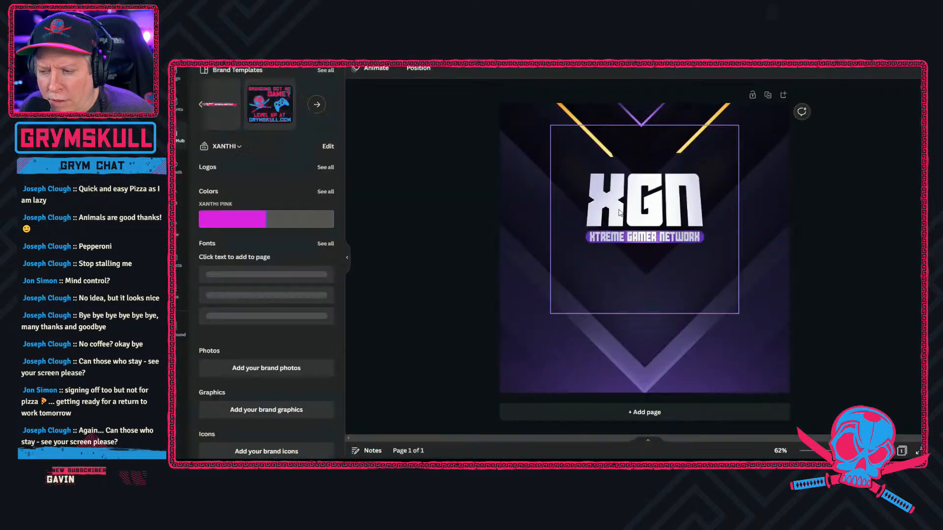
scroll(302, 192, "down", 2)
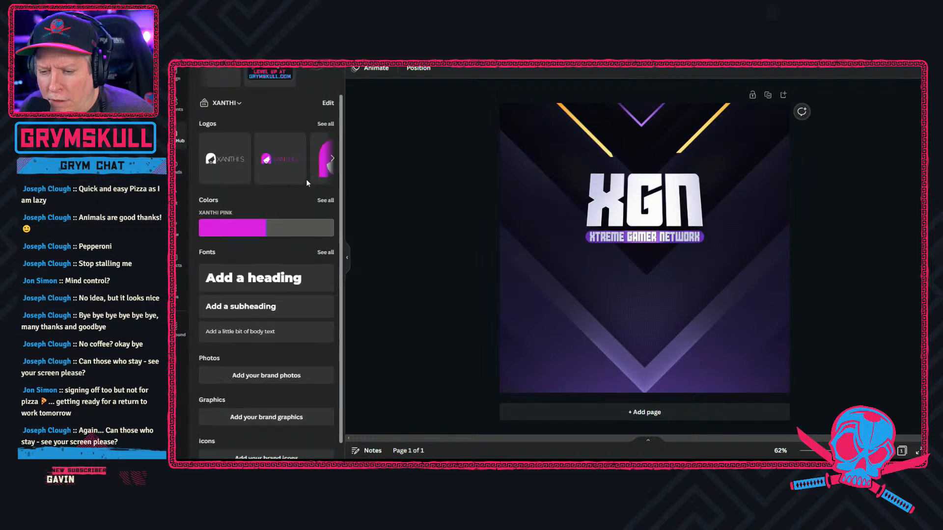
scroll(306, 183, "up", 2)
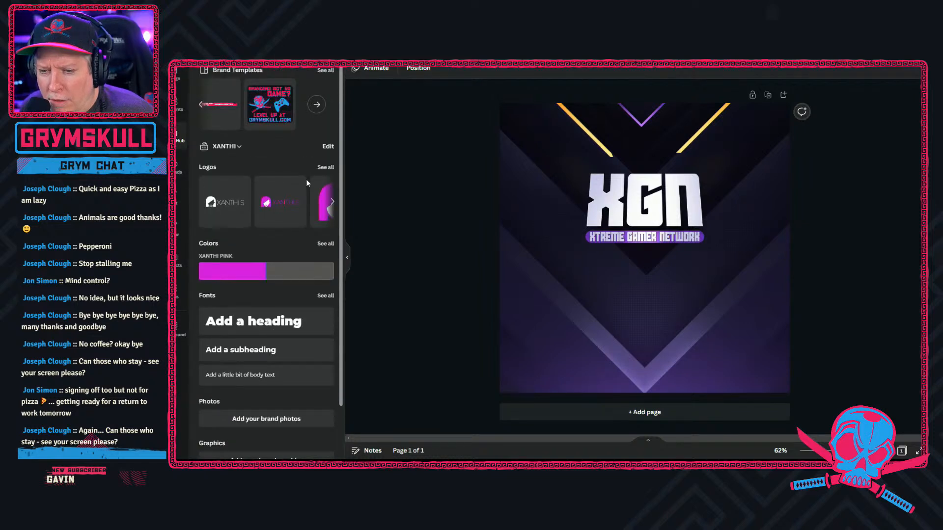
left_click(315, 106)
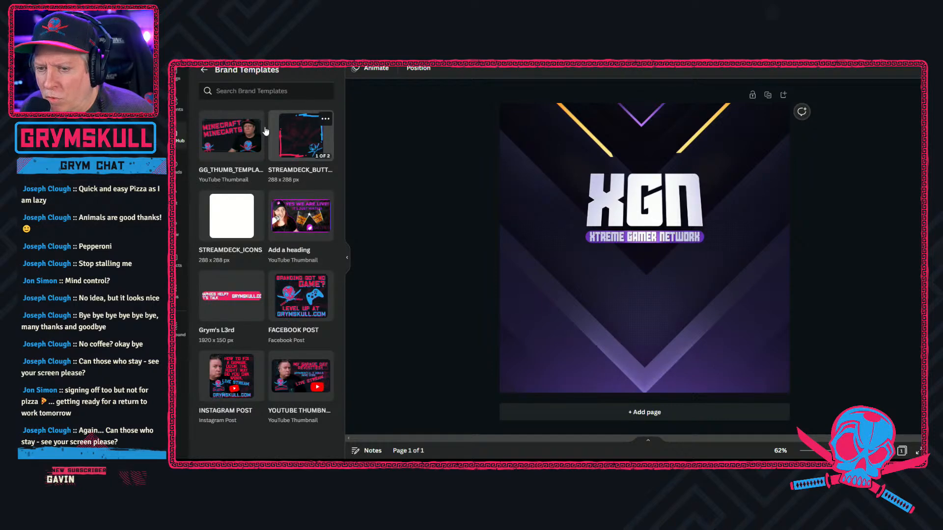
left_click(203, 71)
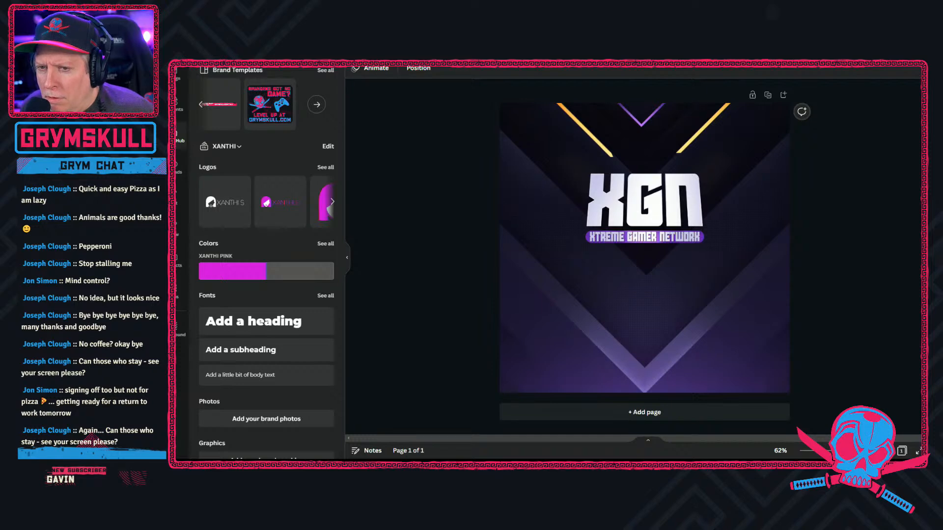
Step: Open the account settings from the Canva home page and look through the Your account options down to accessibility and link opening
key("ctrl+Tab")
left_click(917, 55)
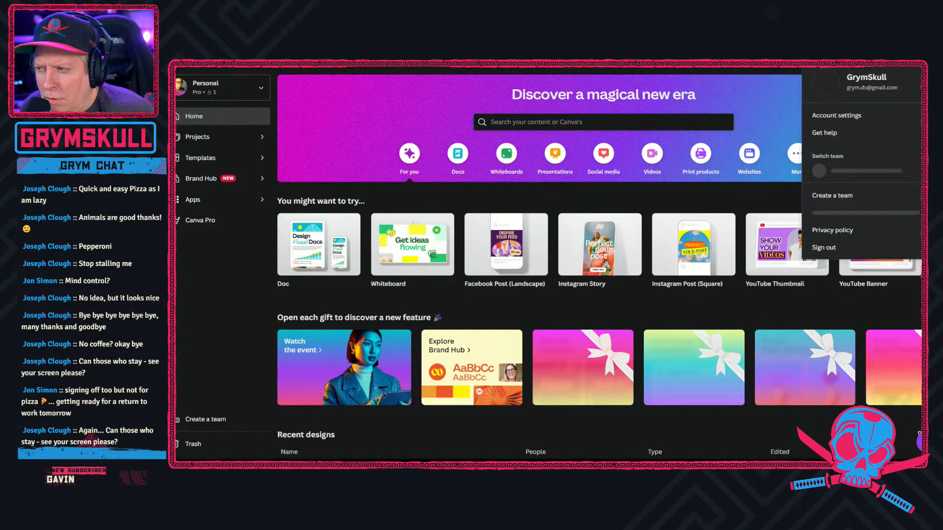
left_click(857, 116)
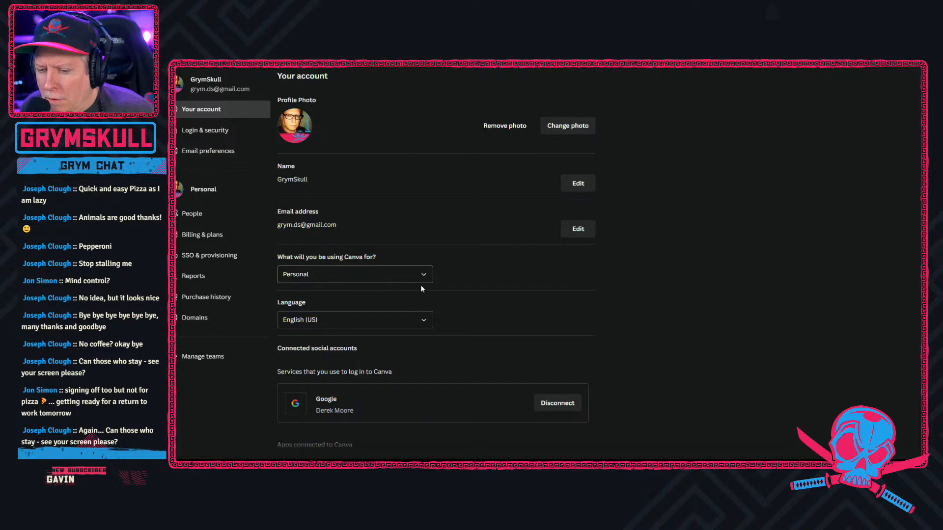
scroll(512, 308, "down", 5)
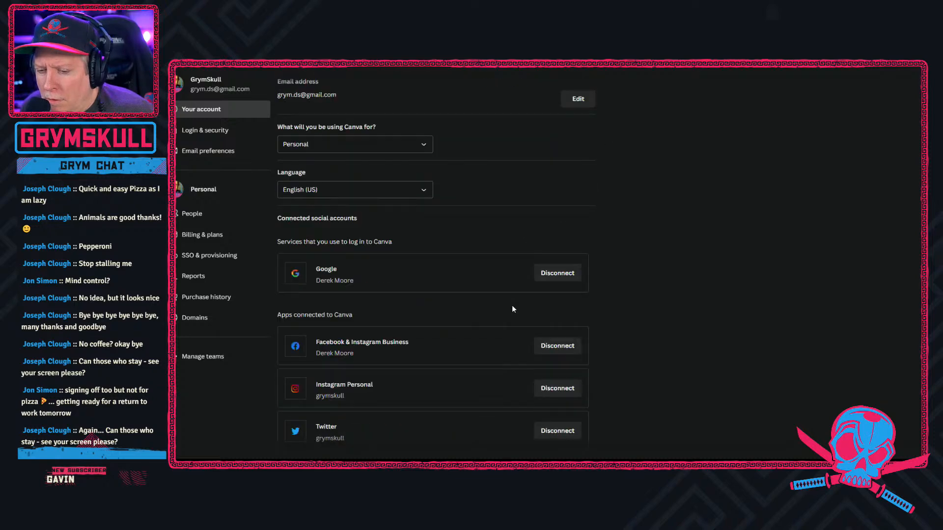
scroll(512, 309, "down", 3)
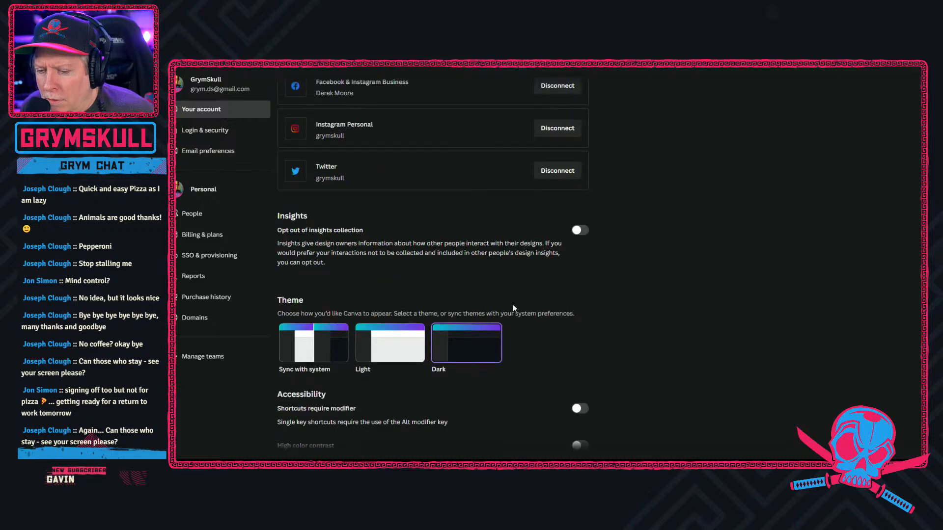
scroll(666, 314, "down", 4)
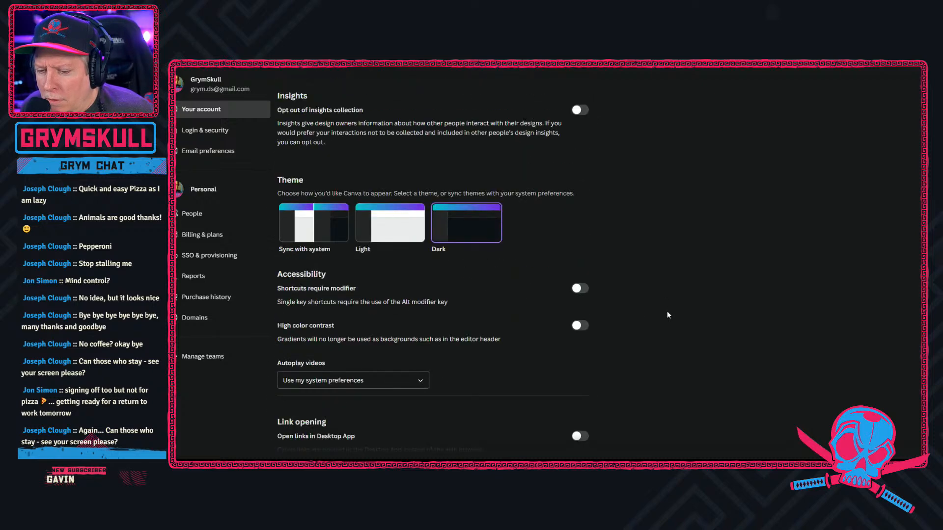